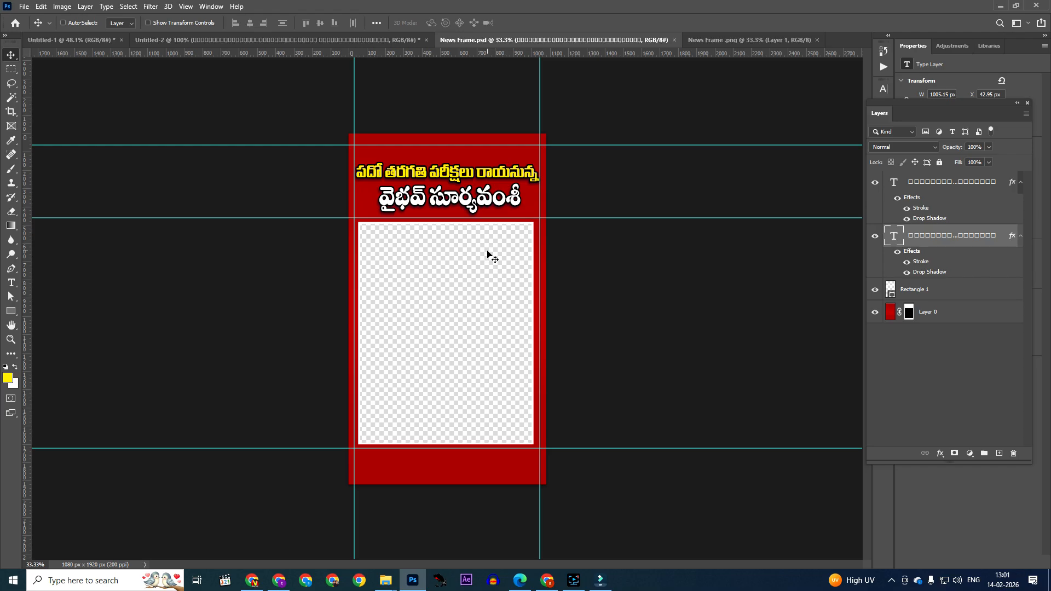
Step: Review the layer stack of News Frame.psd, selecting everything from the top text layer down to Layer 0
{"action": "left_click", "coordinate": [939, 311]}
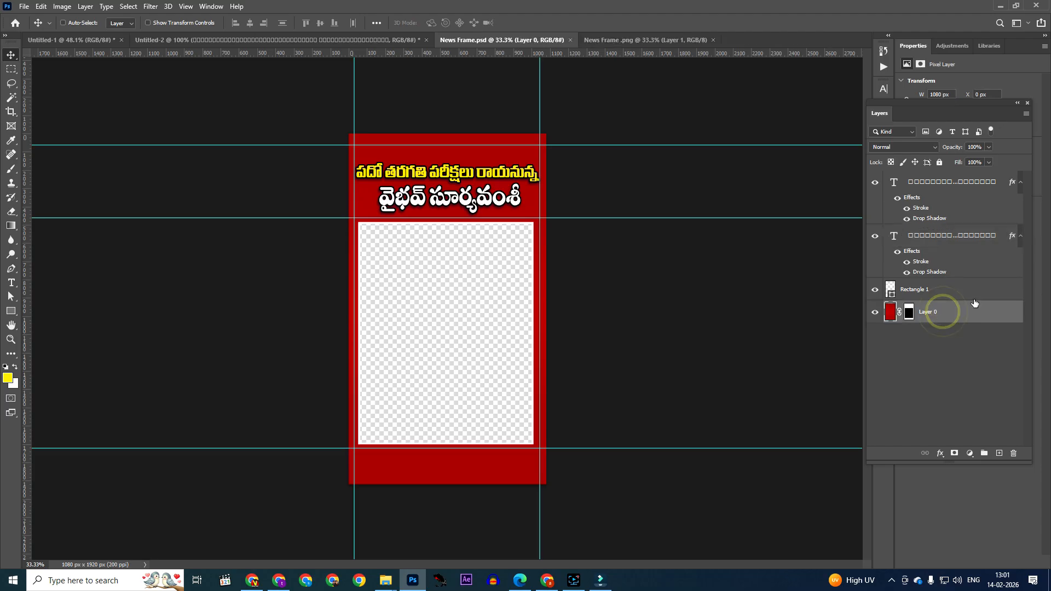
{"action": "left_click", "coordinate": [935, 177]}
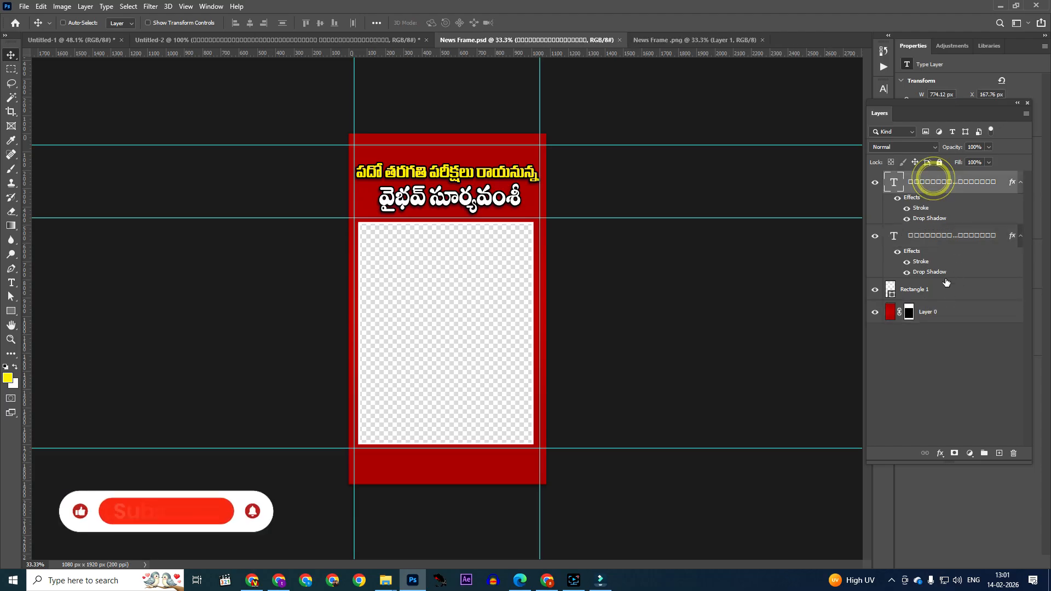
{"action": "left_click", "coordinate": [950, 308], "text": "shift"}
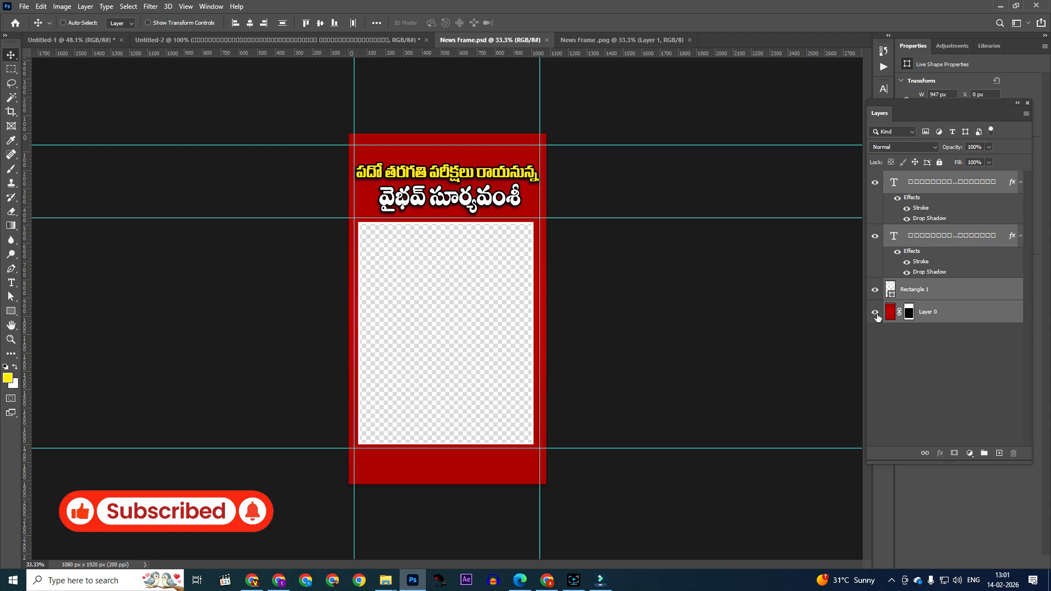
Step: Bring Untitled-1 to the front as the last document and fill its background with blue #074591
{"action": "left_click_drag", "start_coordinate": [62, 42], "coordinate": [629, 37]}
{"action": "key", "text": "n"}
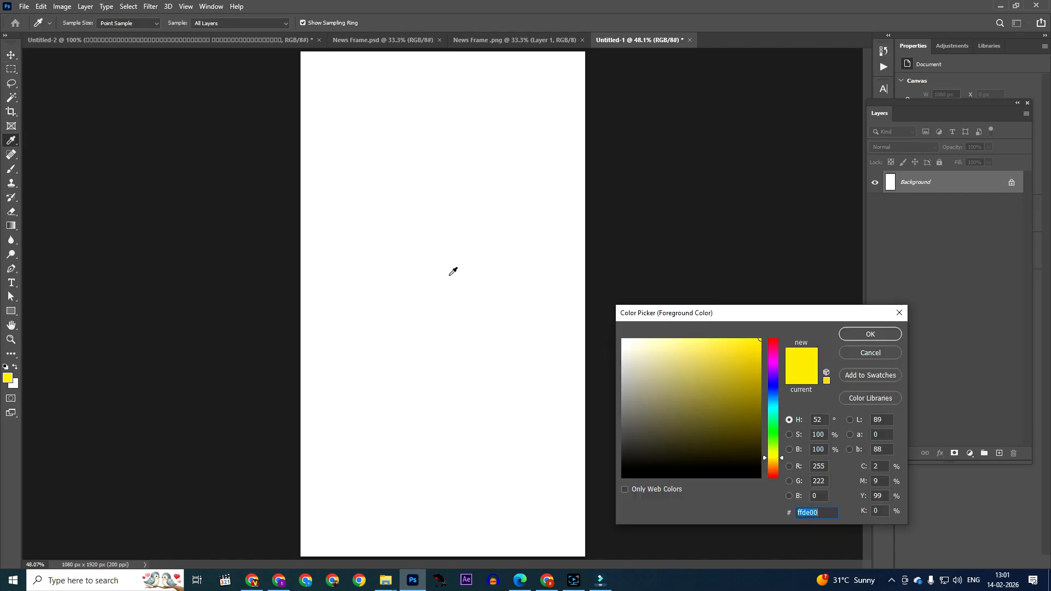
{"action": "mouse_move", "coordinate": [774, 405]}
{"action": "left_mouse_down"}
{"action": "mouse_move", "coordinate": [773, 390]}
{"action": "mouse_move", "coordinate": [749, 378]}
{"action": "mouse_move", "coordinate": [755, 399]}
{"action": "left_mouse_up"}
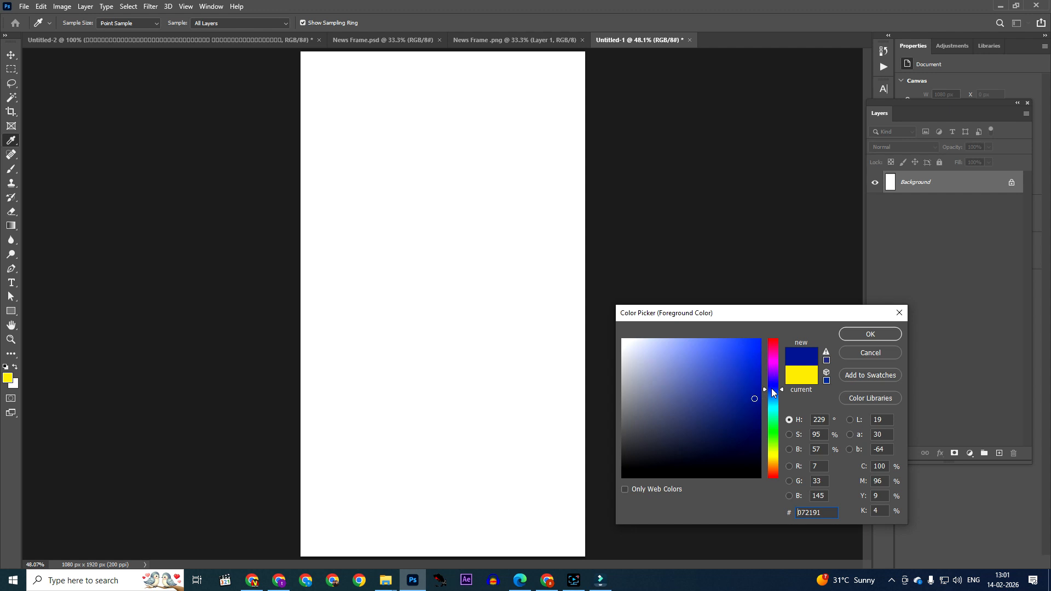
{"action": "left_click", "coordinate": [779, 396]}
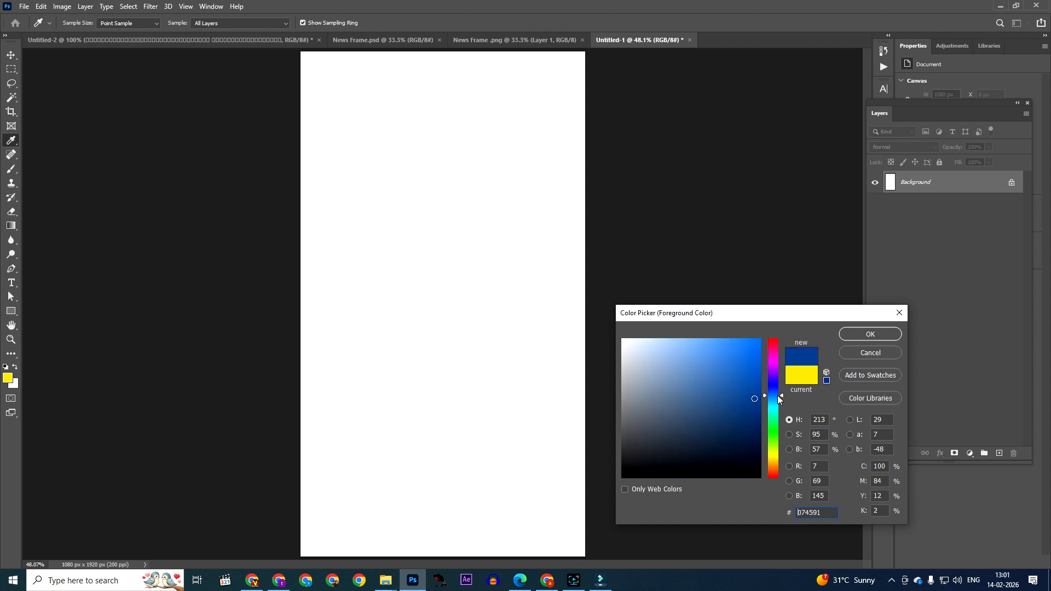
{"action": "key", "text": "Return"}
{"action": "key", "text": "v"}
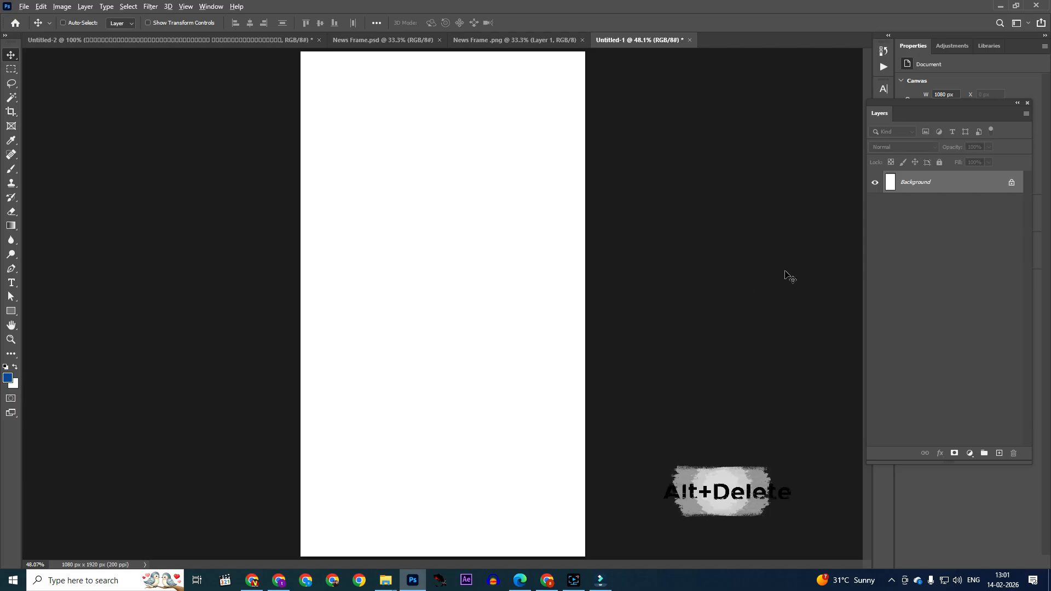
{"action": "key", "text": "alt+Delete"}
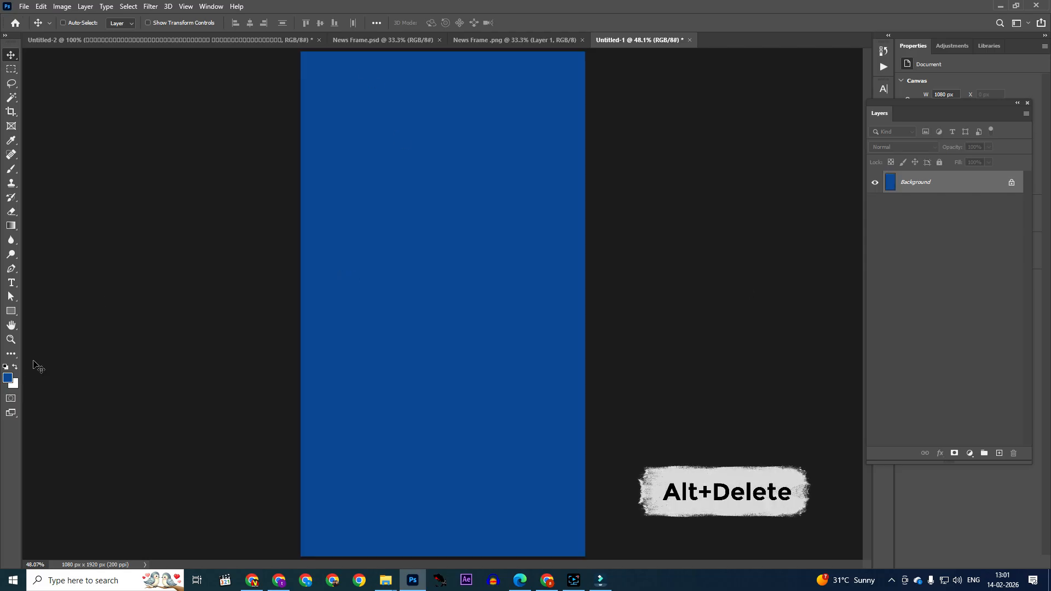
Step: Darken the foreground colour to a deeper navy blue and refill the background with it
{"action": "left_click", "coordinate": [7, 379]}
{"action": "left_click_drag", "start_coordinate": [739, 406], "coordinate": [747, 411]}
{"action": "left_click", "coordinate": [869, 334]}
{"action": "key", "text": "alt+Delete"}
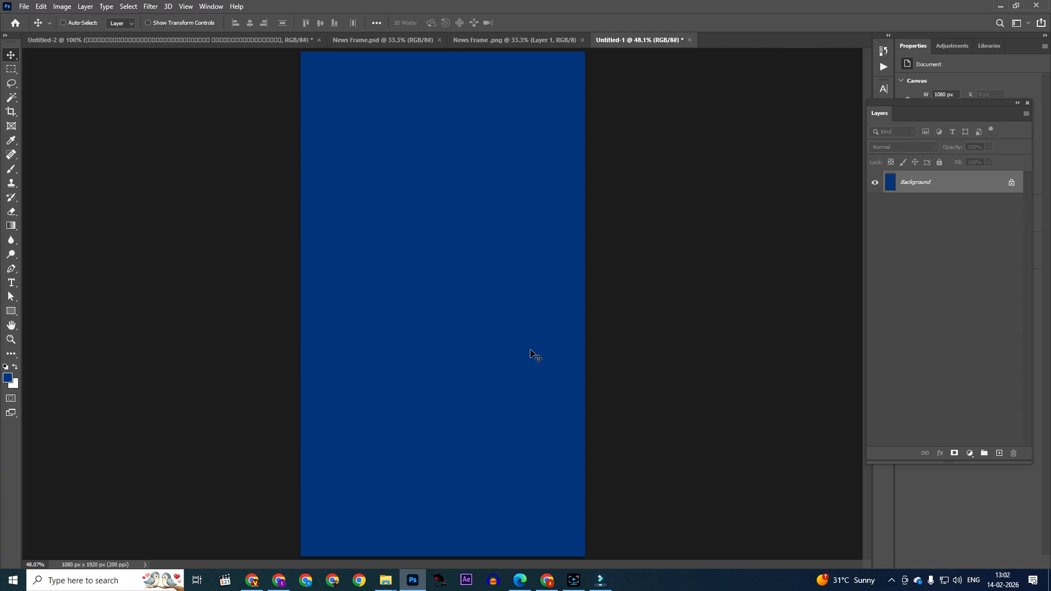
Step: Show the rulers and place margin guides just inside all four edges of the canvas
{"action": "key", "text": "ctrl+r"}
{"action": "left_click_drag", "start_coordinate": [25, 324], "coordinate": [311, 325]}
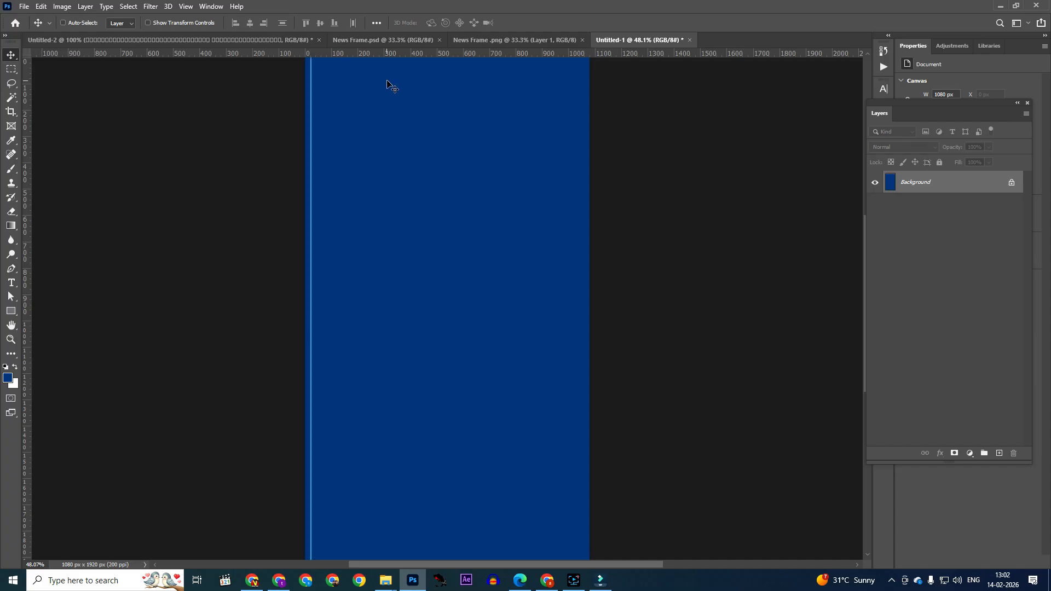
{"action": "left_click_drag", "start_coordinate": [381, 53], "coordinate": [401, 67]}
{"action": "left_click_drag", "start_coordinate": [27, 311], "coordinate": [582, 295]}
{"action": "left_click_drag", "start_coordinate": [428, 53], "coordinate": [455, 553]}
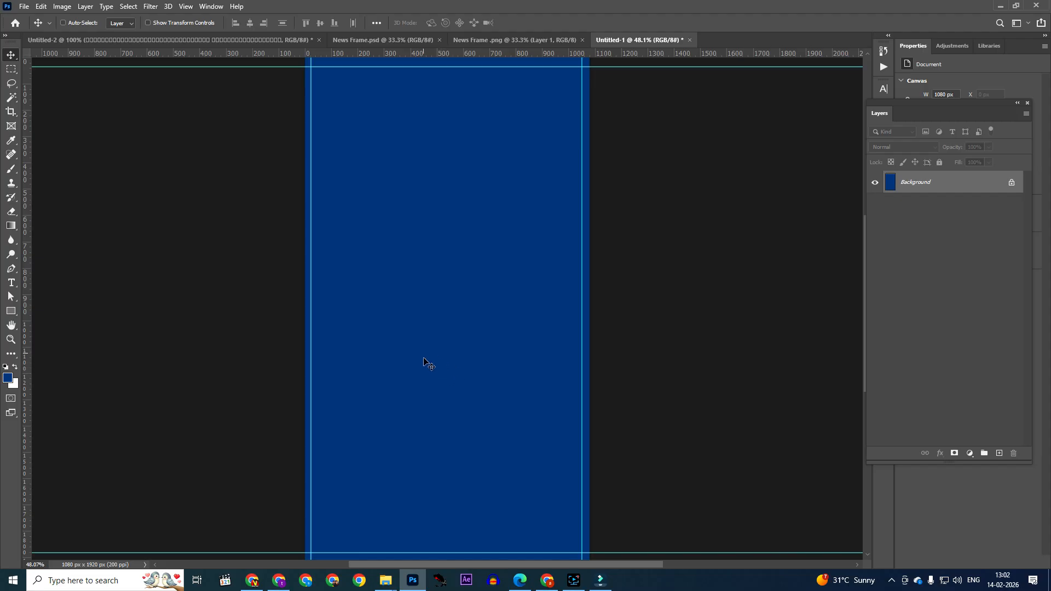
Step: Draw a rounded rectangle about 982 × 638 px between the side guides in the canvas's upper half and fill it black
{"action": "left_click", "coordinate": [10, 317]}
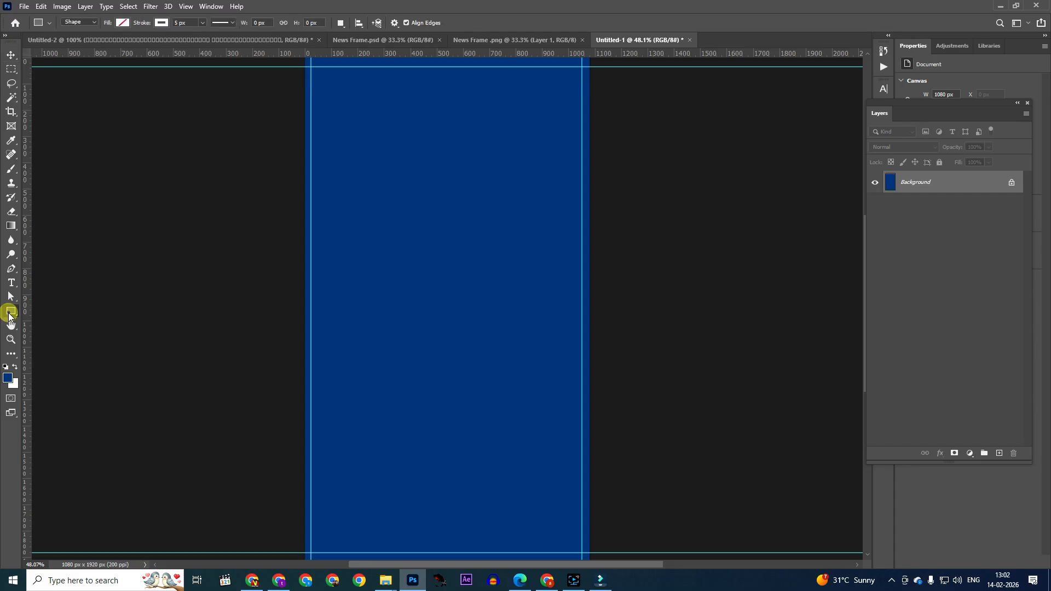
{"action": "left_click", "coordinate": [61, 322]}
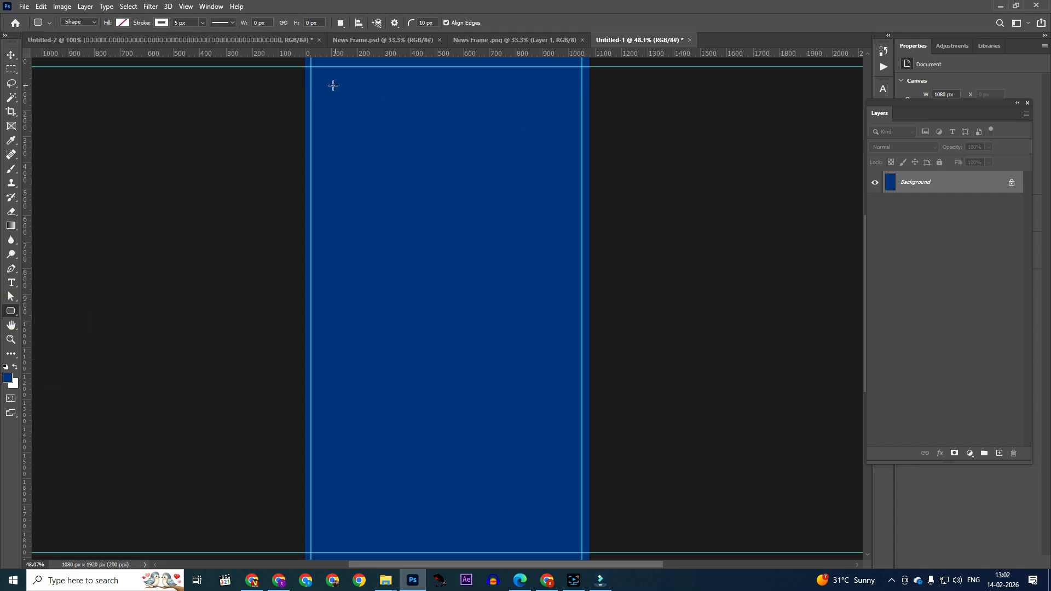
{"action": "left_click_drag", "start_coordinate": [317, 125], "coordinate": [576, 293]}
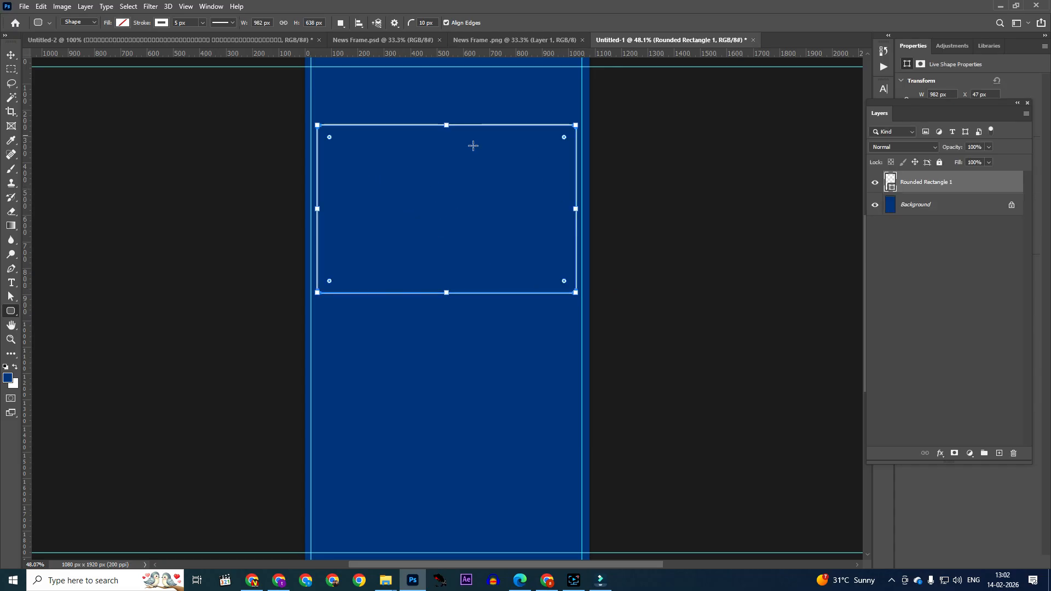
{"action": "left_click", "coordinate": [123, 22]}
{"action": "left_click", "coordinate": [53, 81]}
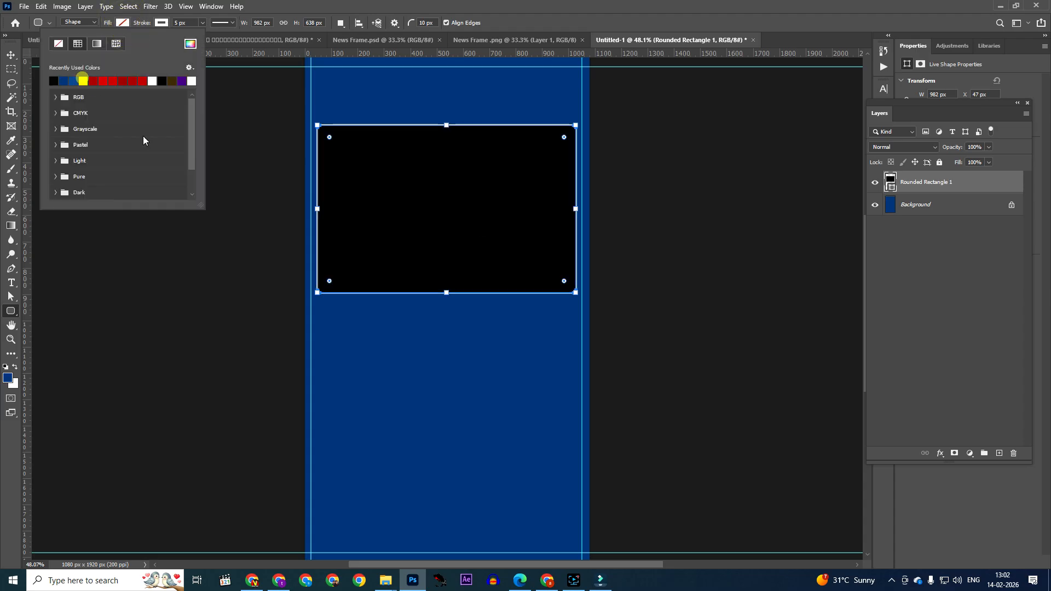
{"action": "left_click", "coordinate": [481, 230]}
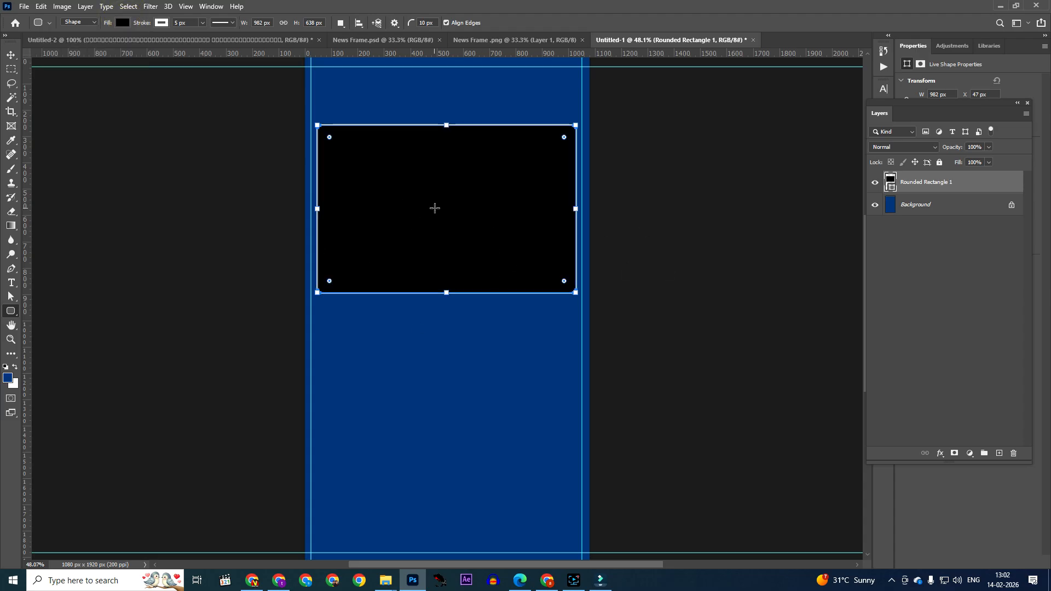
{"action": "key", "text": "v"}
{"action": "right_click", "coordinate": [419, 186]}
{"action": "left_click", "coordinate": [433, 191]}
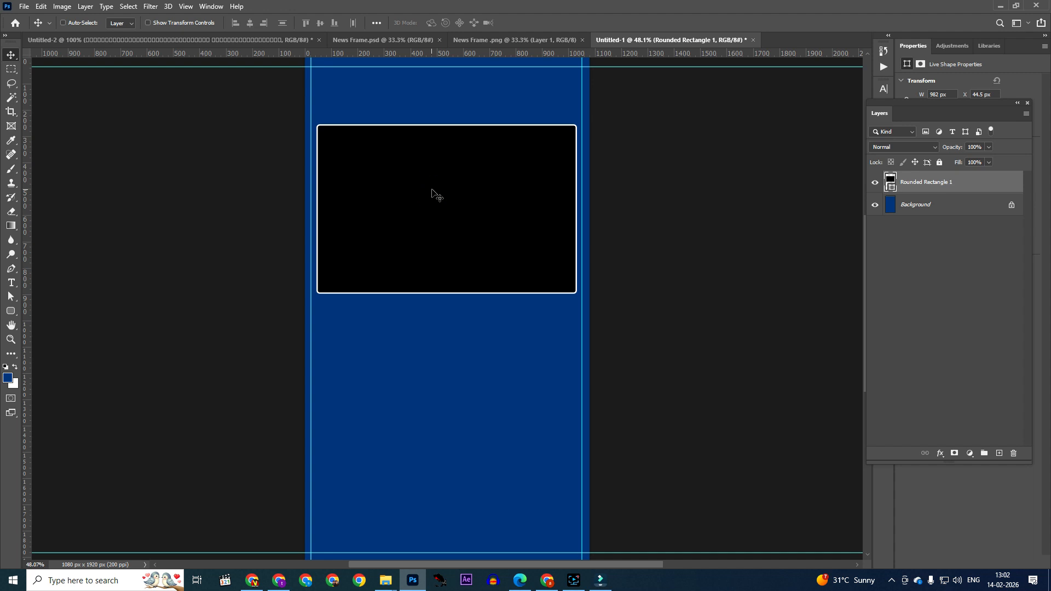
{"action": "right_click", "coordinate": [399, 179]}
{"action": "left_click", "coordinate": [413, 183]}
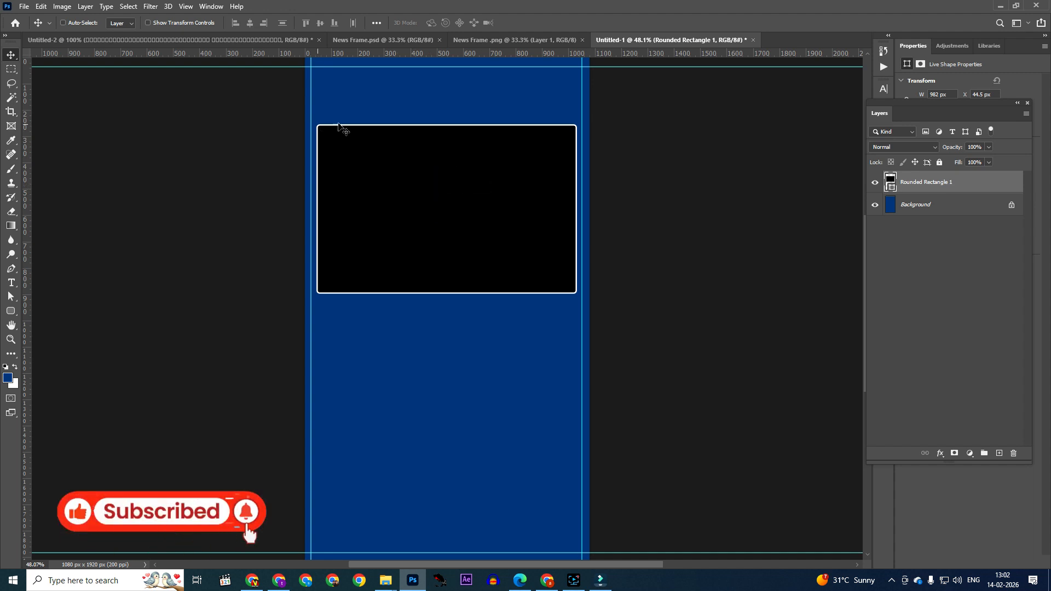
{"action": "right_click", "coordinate": [422, 168]}
{"action": "left_click", "coordinate": [436, 168]}
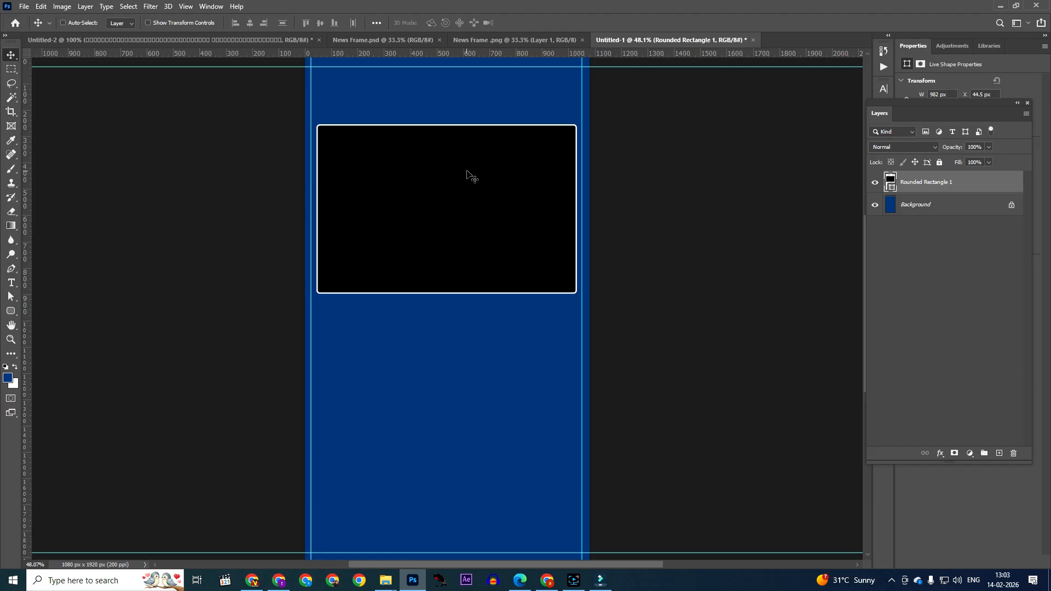
Step: Reactivate the Rounded Rectangle tool and move the floating Layers panel aside to uncover the shape's properties
{"action": "left_click", "coordinate": [11, 311]}
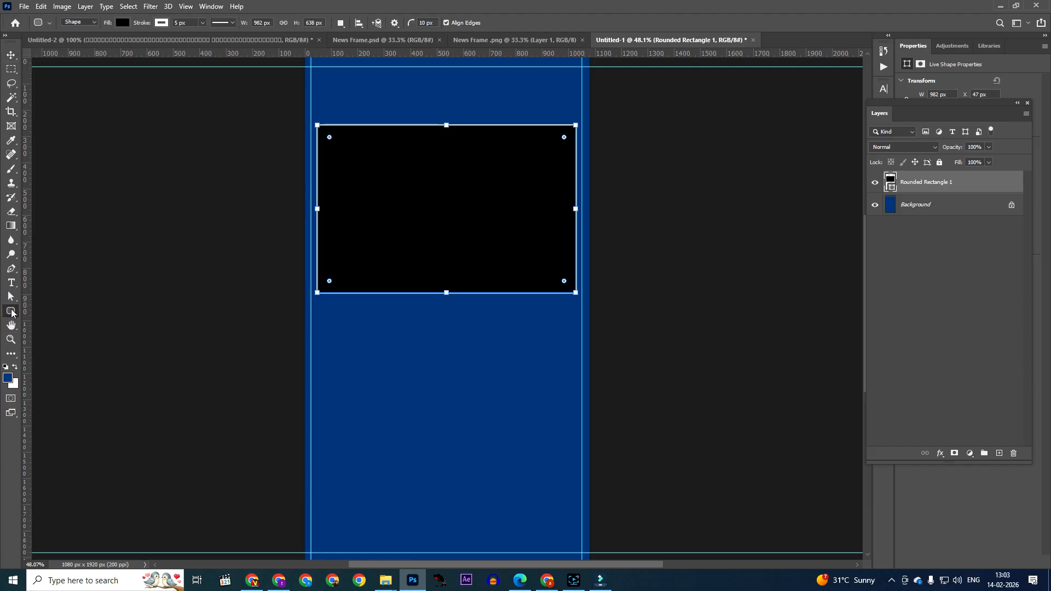
{"action": "left_click", "coordinate": [930, 104]}
{"action": "left_click_drag", "start_coordinate": [956, 117], "coordinate": [798, 111]}
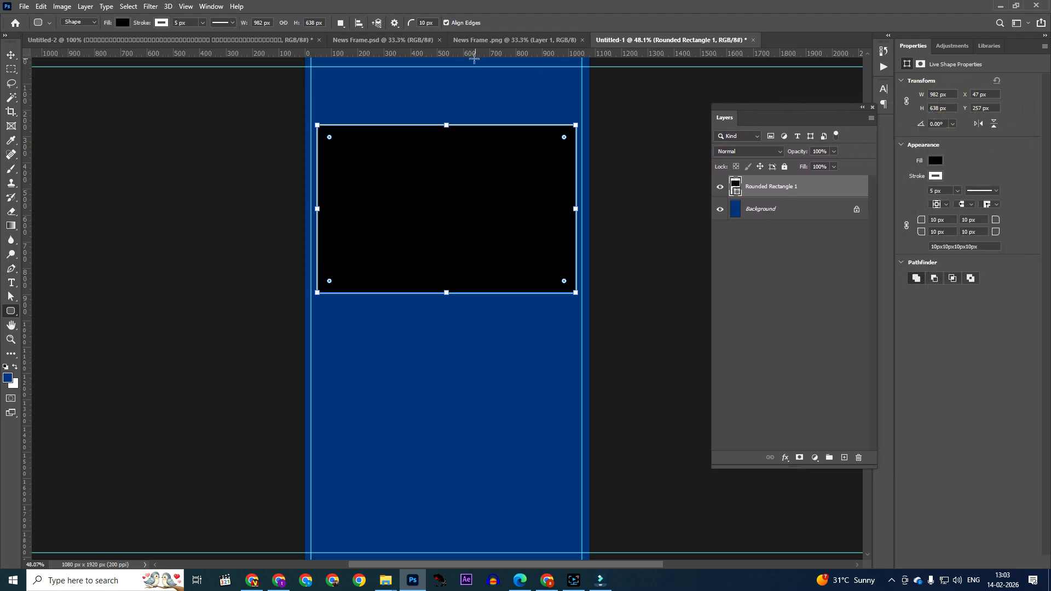
{"action": "left_click", "coordinate": [209, 8]}
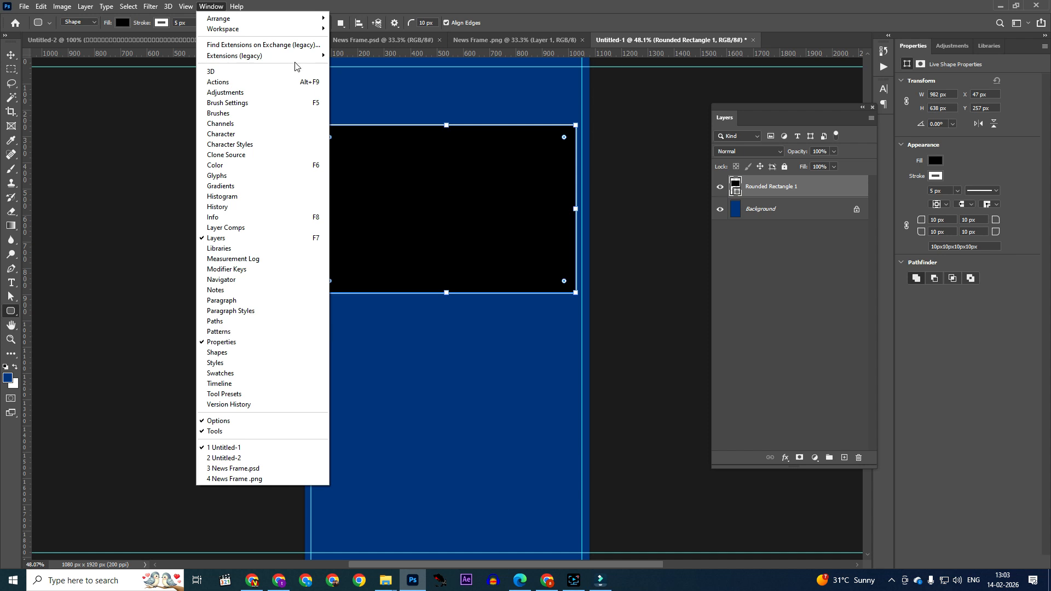
{"action": "left_click", "coordinate": [373, 7]}
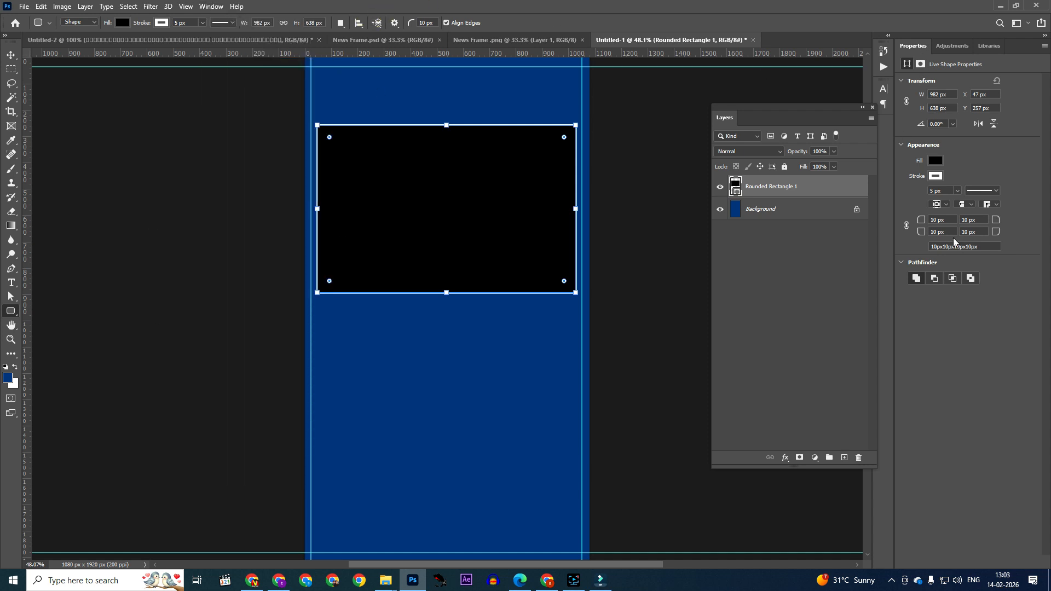
Step: Try a 50 px radius on the rectangle's upper-left corner alone
{"action": "left_click", "coordinate": [949, 219]}
{"action": "type", "text": "50"}
{"action": "key", "text": "Return"}
Step: Undo the single-corner change, link the corner radii and set all four corners of the rectangle to 50 px
{"action": "left_click", "coordinate": [907, 225]}
{"action": "key", "text": "ctrl+z"}
{"action": "left_click", "coordinate": [954, 216]}
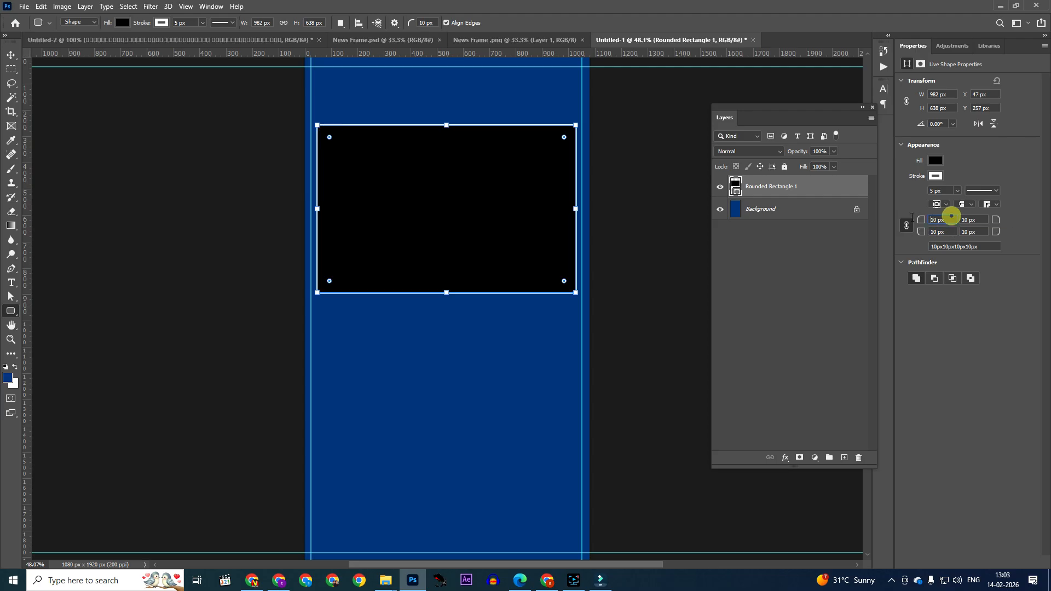
{"action": "double_click", "coordinate": [950, 220]}
{"action": "type", "text": "50"}
{"action": "key", "text": "Return"}
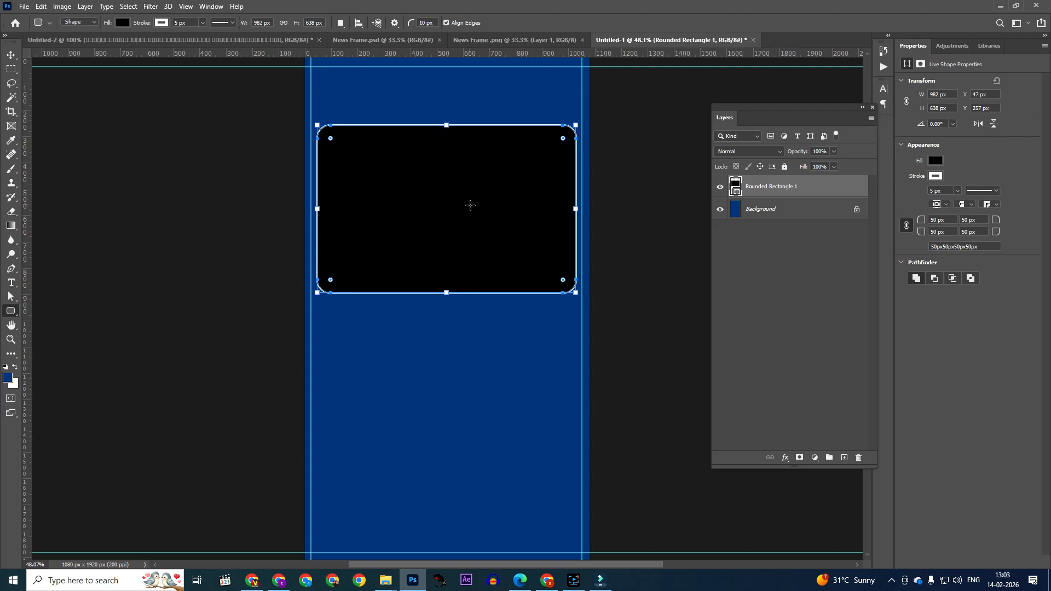
Step: Duplicate the Rounded Rectangle 1 layer within the document and move the copy directly below the original with a narrow gap
{"action": "key", "text": "v"}
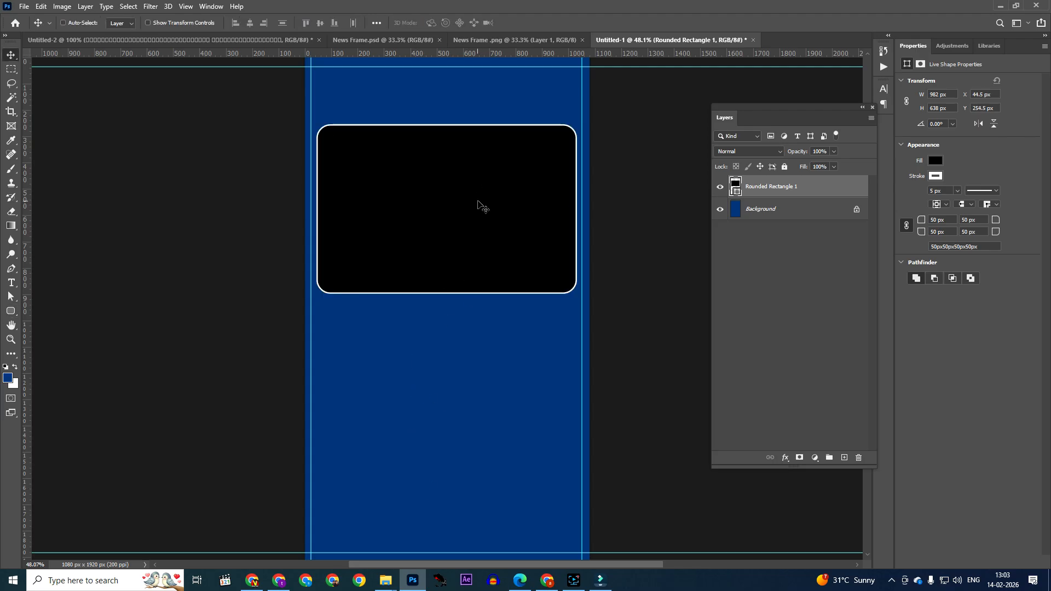
{"action": "right_click", "coordinate": [430, 178]}
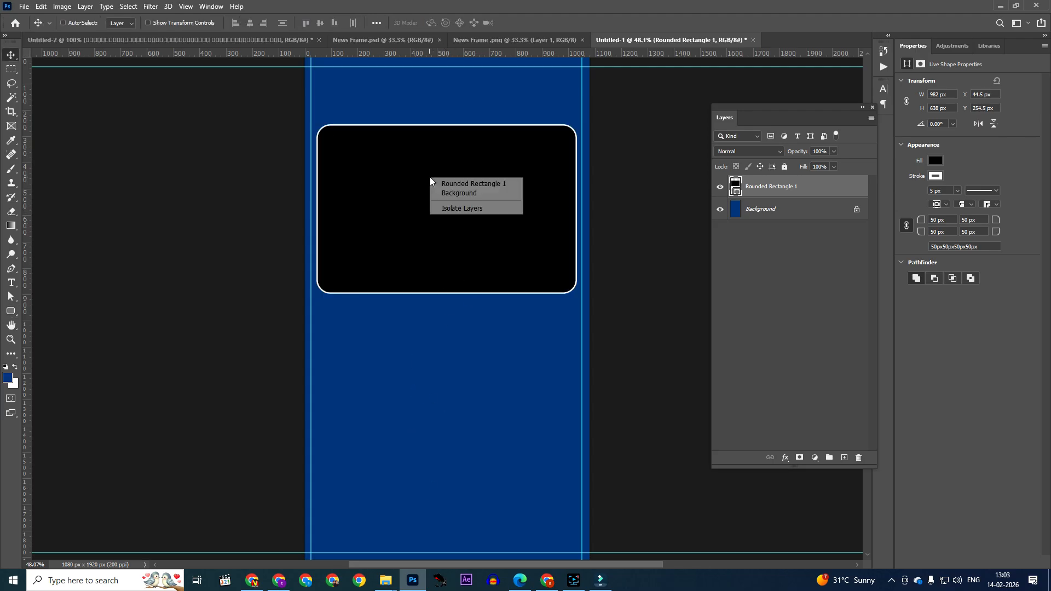
{"action": "left_click", "coordinate": [445, 183]}
{"action": "right_click", "coordinate": [818, 187]}
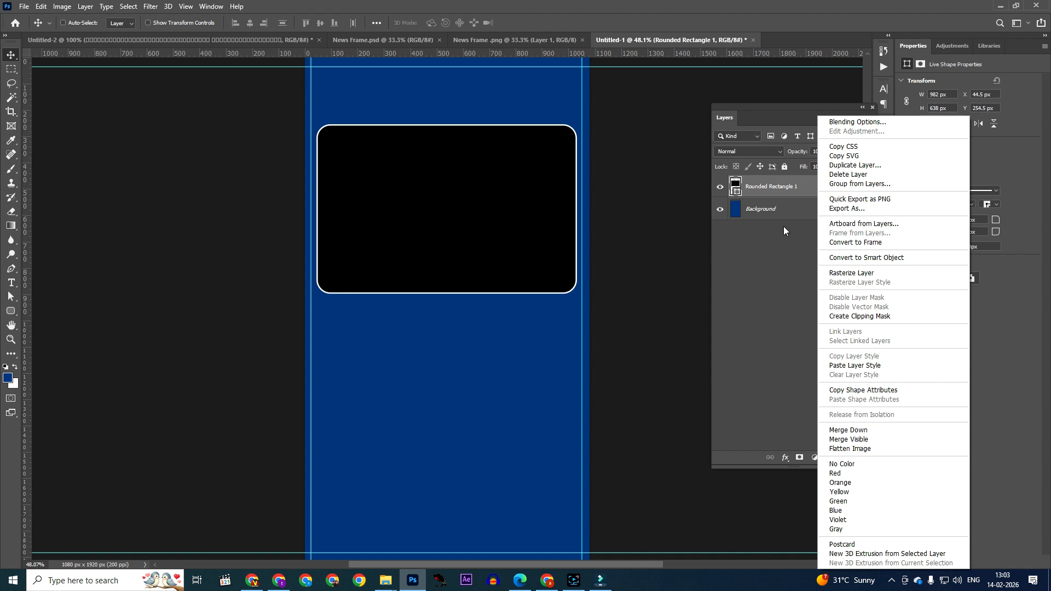
{"action": "left_click", "coordinate": [842, 165]}
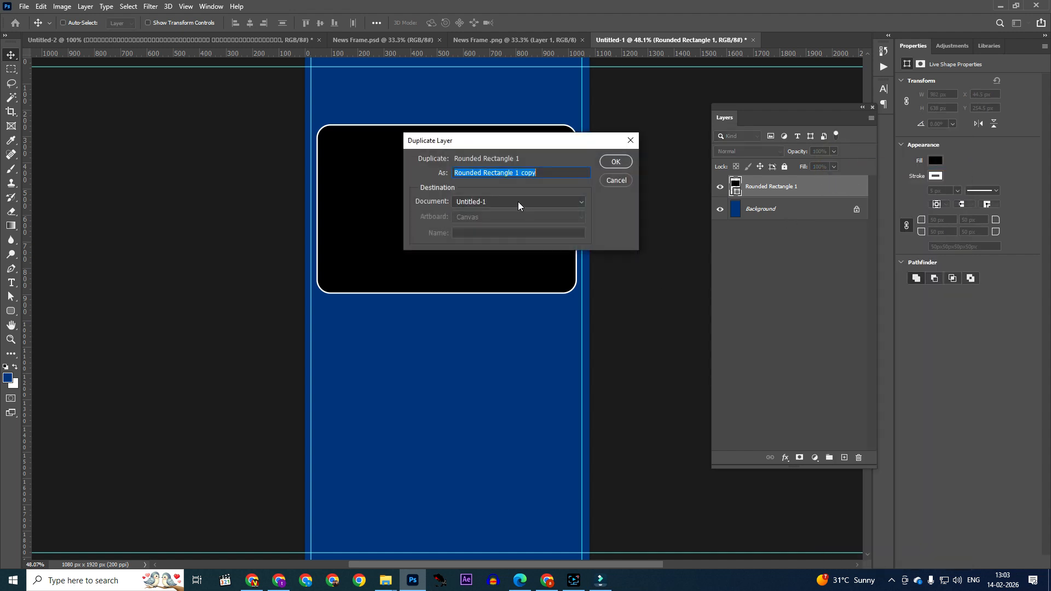
{"action": "left_click", "coordinate": [617, 162]}
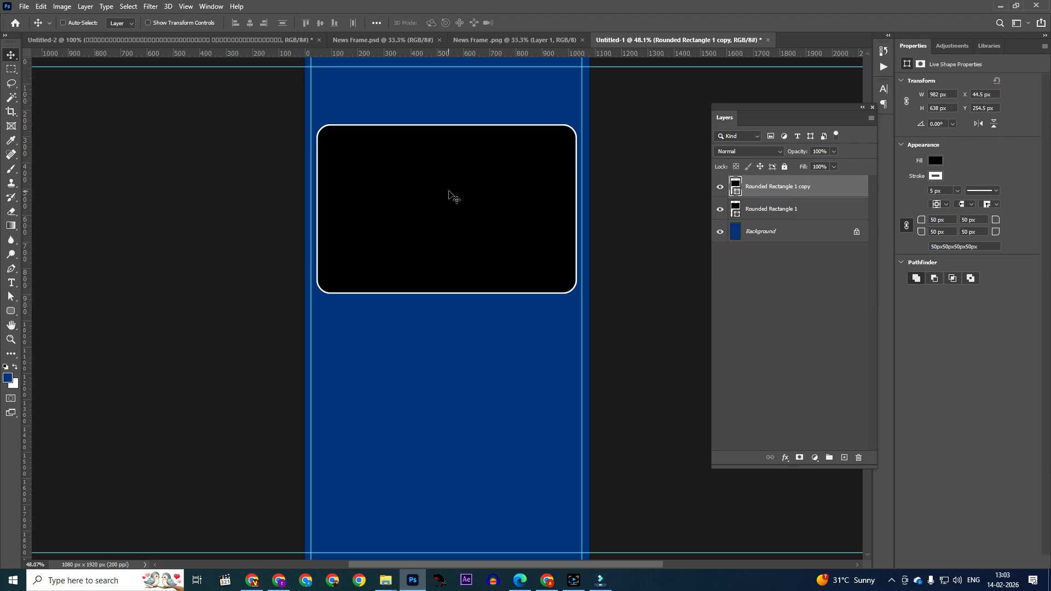
{"action": "left_click_drag", "start_coordinate": [460, 169], "coordinate": [481, 405]}
{"action": "left_click_drag", "start_coordinate": [439, 441], "coordinate": [437, 400]}
Step: Select each rounded rectangle in turn and compare the layout with the News Frame .png document
{"action": "right_click", "coordinate": [423, 215]}
{"action": "left_click", "coordinate": [436, 218]}
{"action": "right_click", "coordinate": [427, 358]}
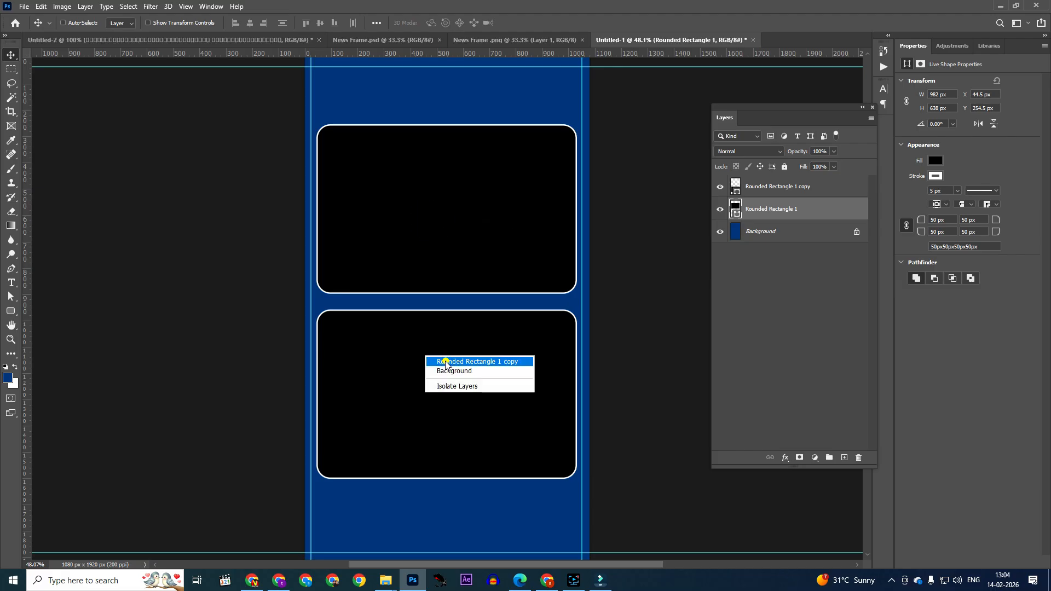
{"action": "left_click", "coordinate": [446, 362]}
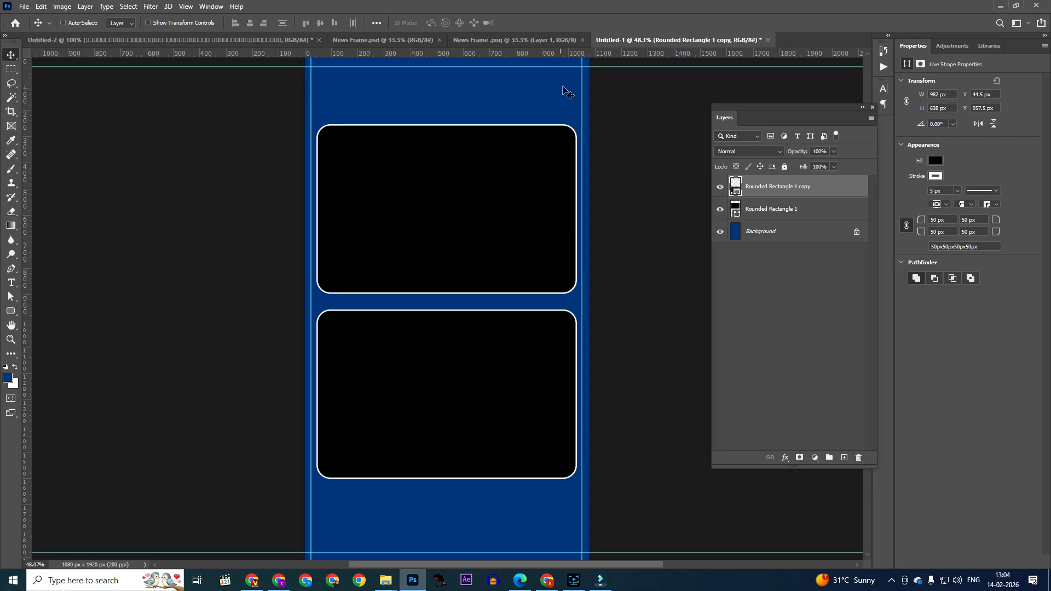
{"action": "left_click", "coordinate": [512, 40]}
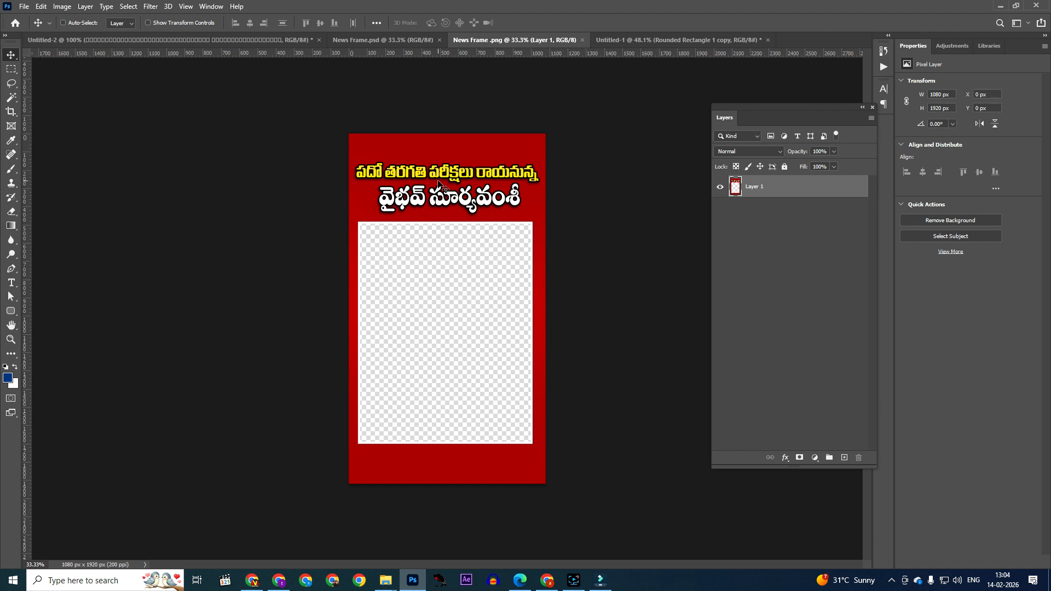
{"action": "left_click", "coordinate": [610, 40]}
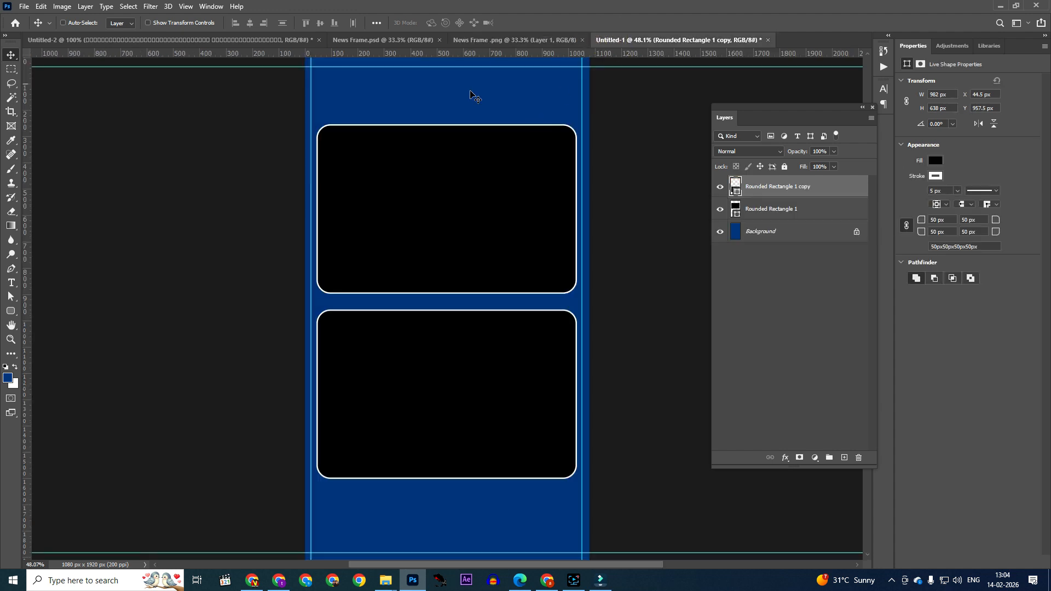
Step: Select both rounded rectangles and move them down together by about 89 px
{"action": "right_click", "coordinate": [439, 183]}
{"action": "left_click", "coordinate": [458, 188]}
{"action": "left_click_drag", "start_coordinate": [430, 360], "coordinate": [472, 383]}
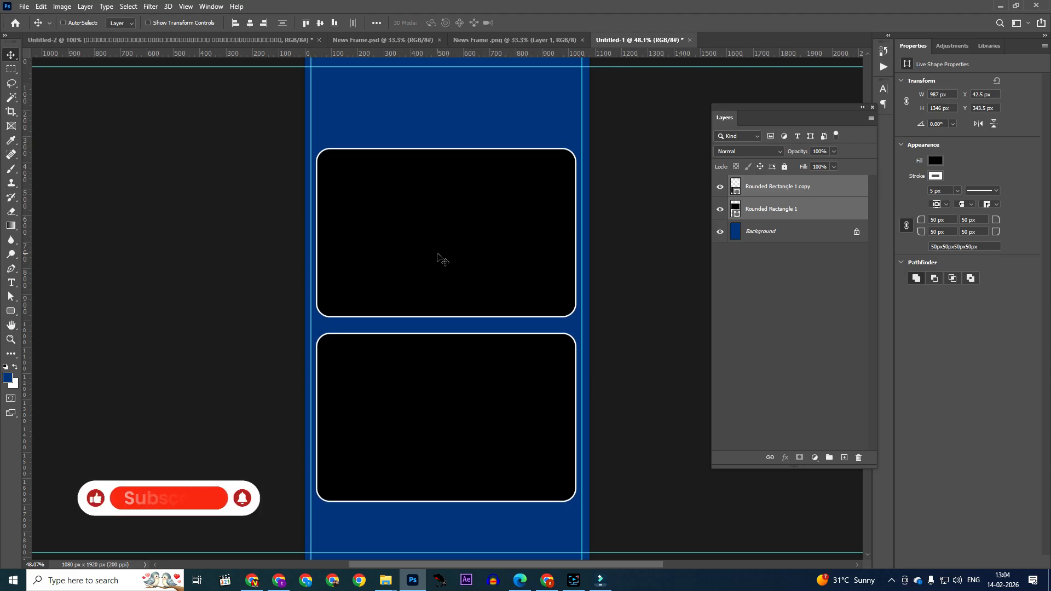
{"action": "left_click", "coordinate": [512, 42]}
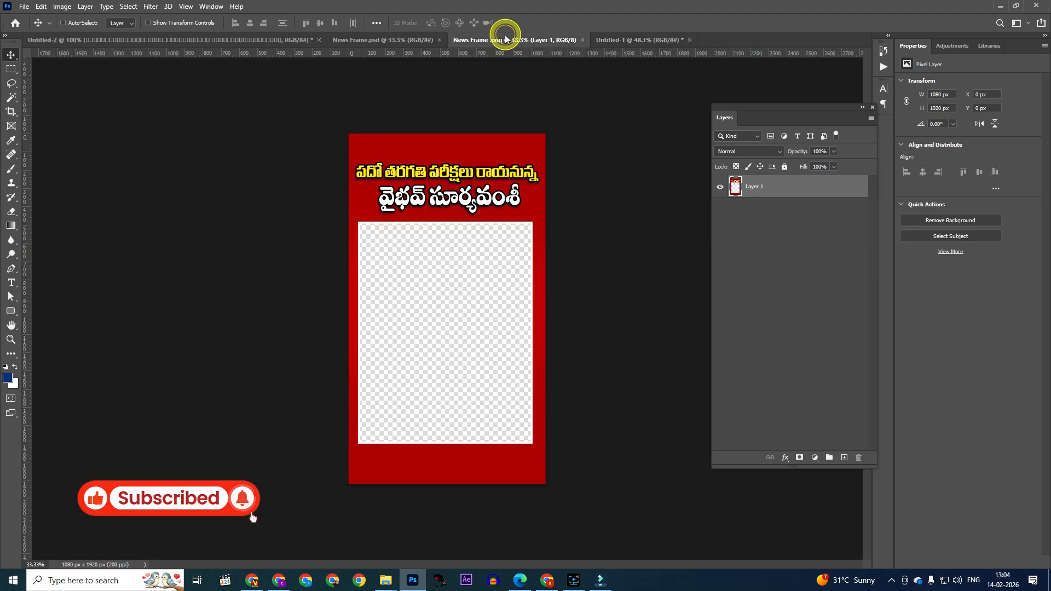
{"action": "right_click", "coordinate": [431, 174]}
{"action": "left_click", "coordinate": [447, 178]}
{"action": "left_click_drag", "start_coordinate": [465, 206], "coordinate": [475, 216]}
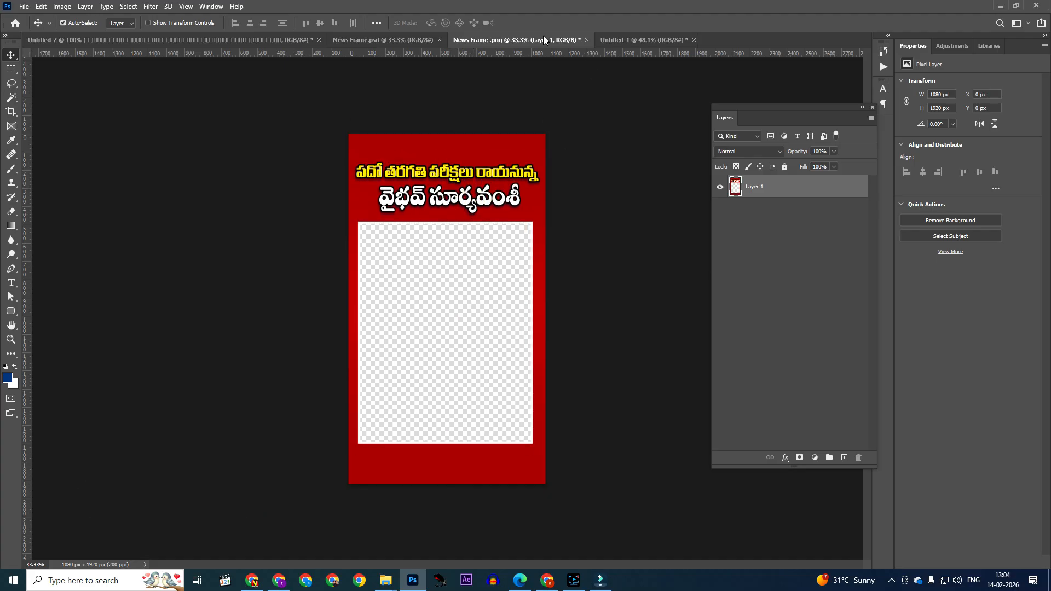
{"action": "left_click", "coordinate": [638, 40]}
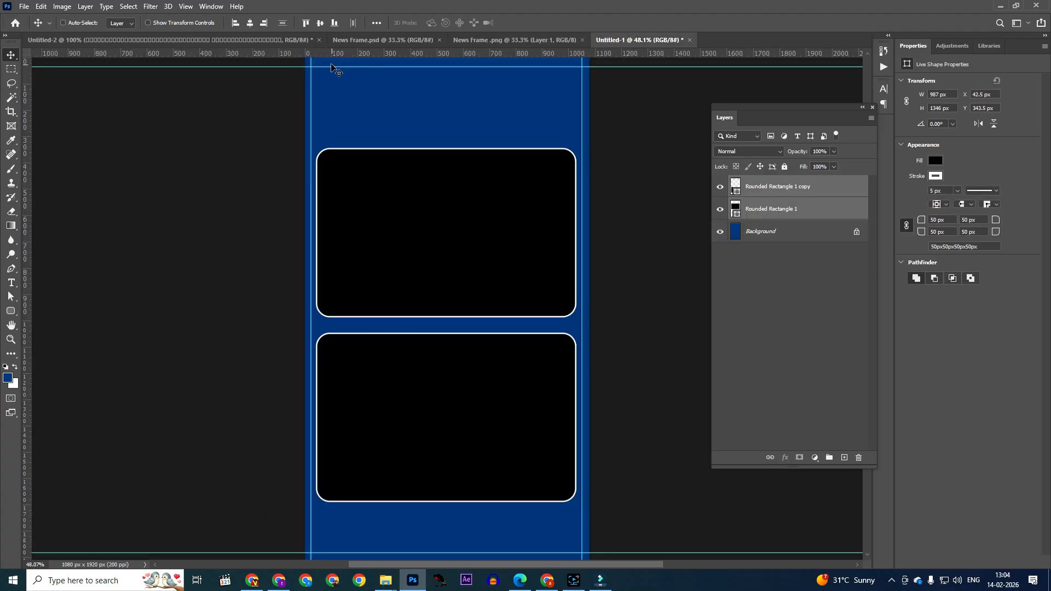
Step: Copy both headline text layers from News Frame.psd into Untitled-1 and place them above the upper rectangle at about X 41 px, Y 61 px
{"action": "left_click", "coordinate": [347, 39]}
{"action": "left_click", "coordinate": [442, 176]}
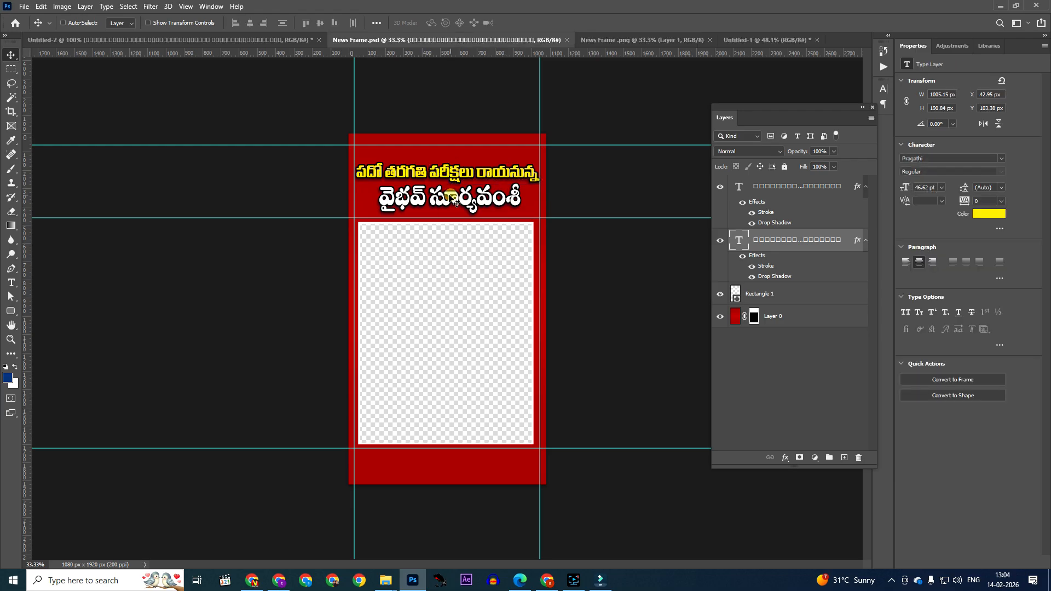
{"action": "right_click", "coordinate": [448, 198]}
{"action": "left_click", "coordinate": [457, 205], "text": "shift"}
{"action": "left_click_drag", "start_coordinate": [453, 208], "coordinate": [516, 41]}
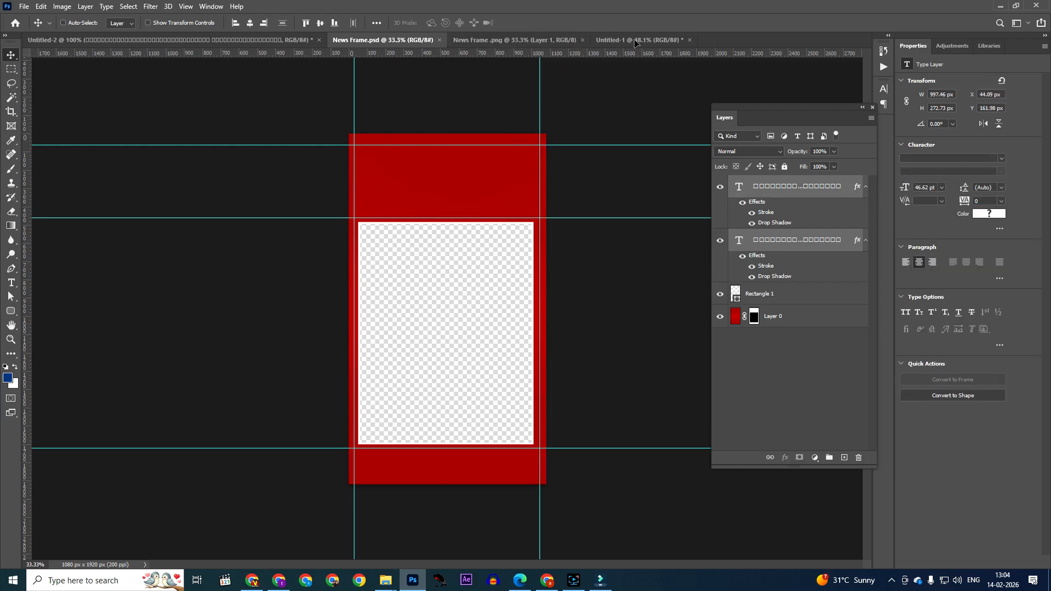
{"action": "left_click_drag", "start_coordinate": [635, 42], "coordinate": [617, 51]}
{"action": "left_click_drag", "start_coordinate": [399, 140], "coordinate": [482, 114]}
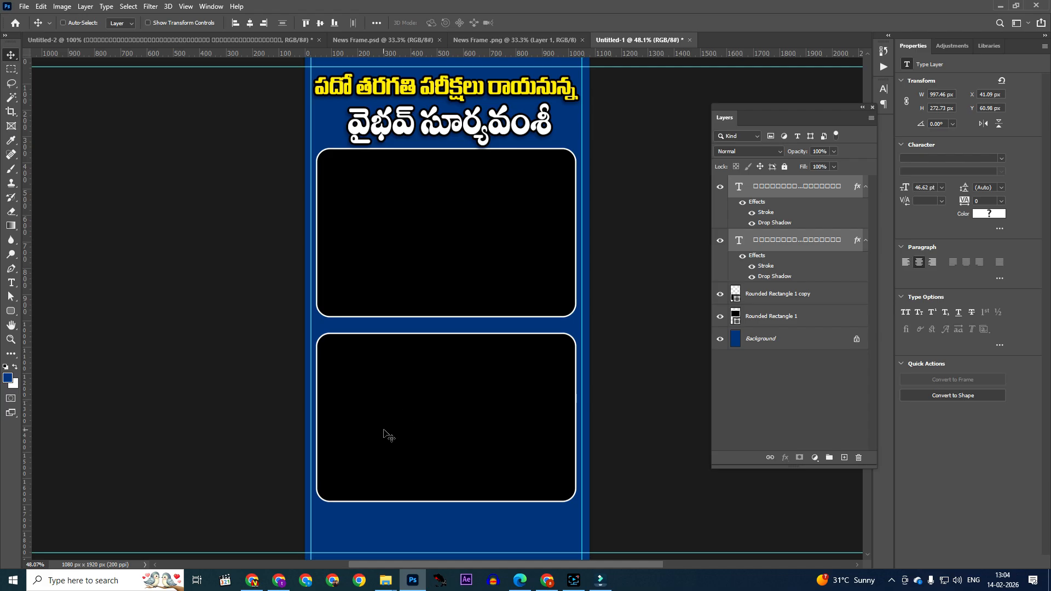
Step: Select the lower rounded rectangle, switch to Chrome and copy the large cricketer photo from the open Google image results
{"action": "right_click", "coordinate": [393, 380]}
{"action": "left_click", "coordinate": [396, 382]}
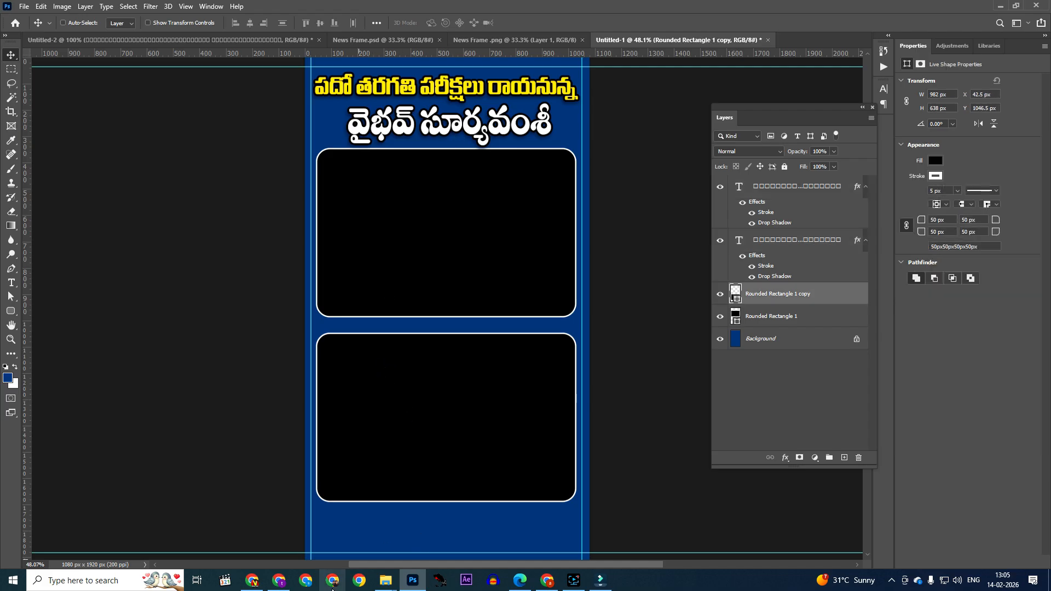
{"action": "left_click", "coordinate": [252, 581]}
{"action": "left_click", "coordinate": [762, 12]}
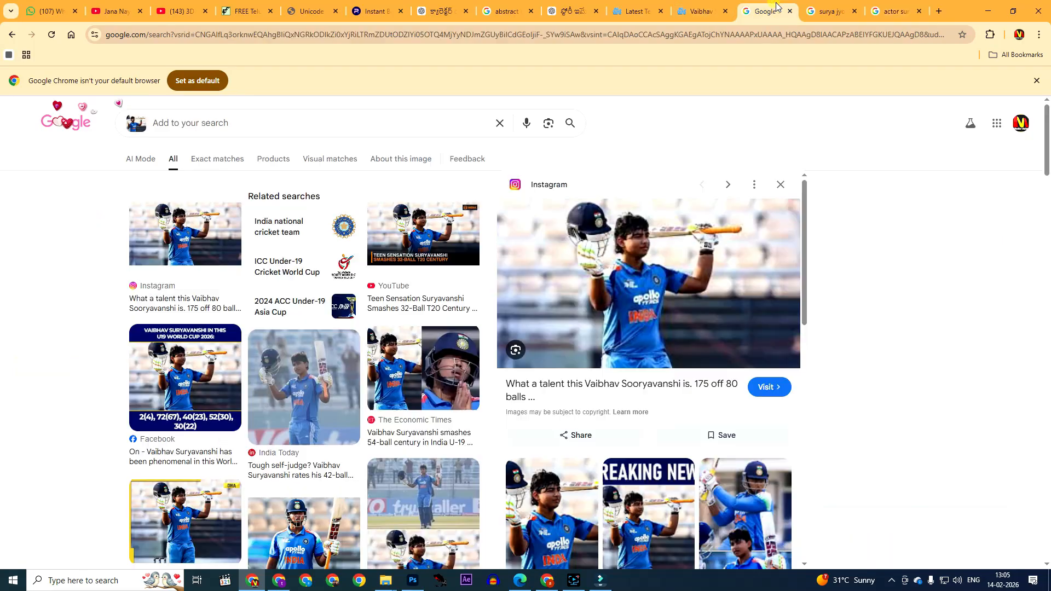
{"action": "right_click", "coordinate": [625, 242]}
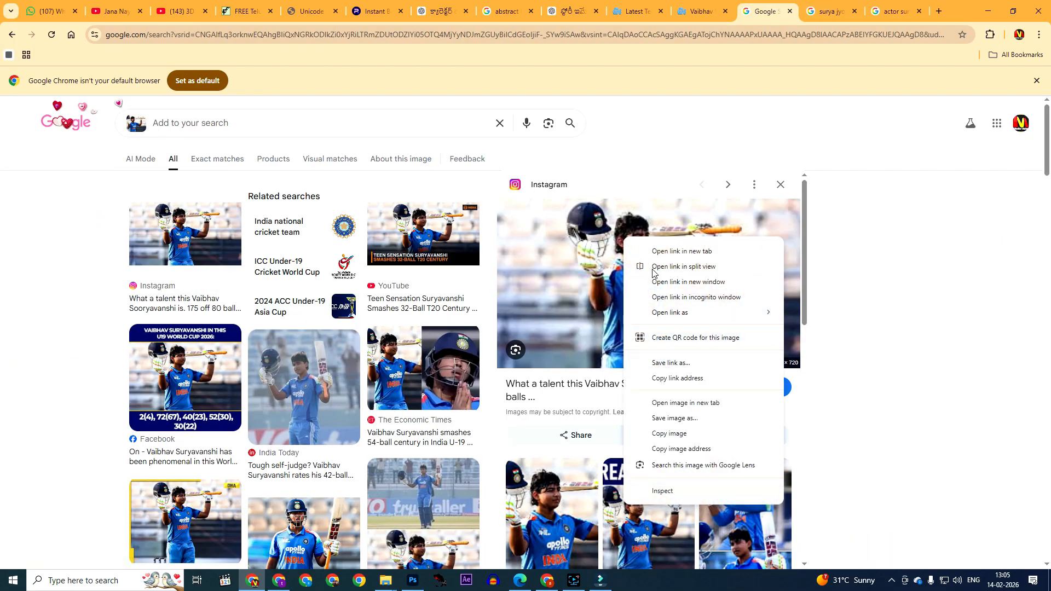
{"action": "left_click", "coordinate": [677, 434]}
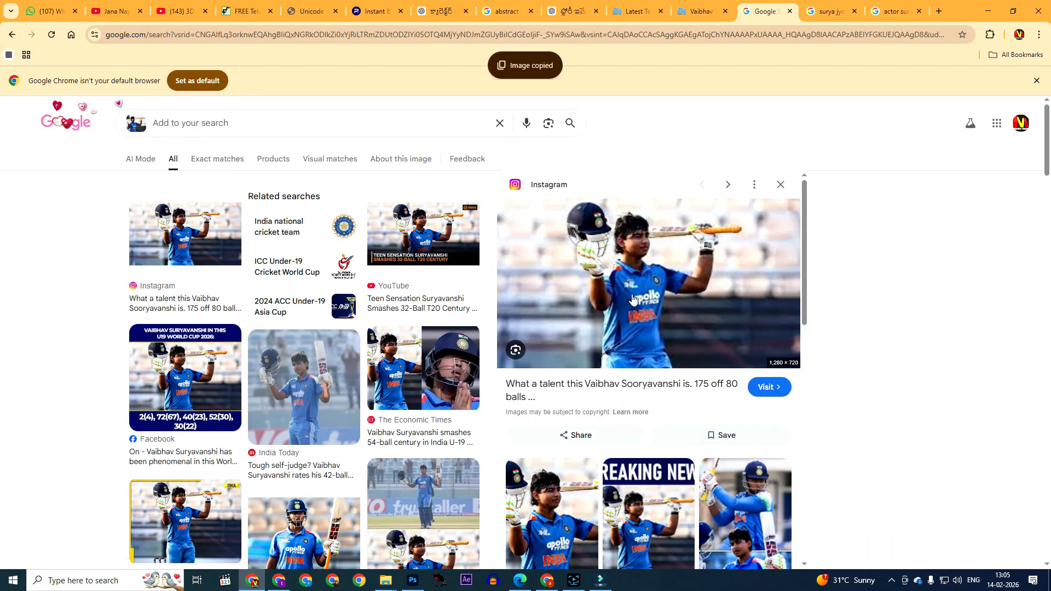
Step: Return to Photoshop, paste the photo above the lower rounded rectangle and enlarge it to about 1274 × 713 px so it covers the rectangle
{"action": "left_click", "coordinate": [413, 581]}
{"action": "right_click", "coordinate": [410, 385]}
{"action": "left_click", "coordinate": [419, 390]}
{"action": "right_click", "coordinate": [417, 377]}
{"action": "left_click", "coordinate": [434, 383]}
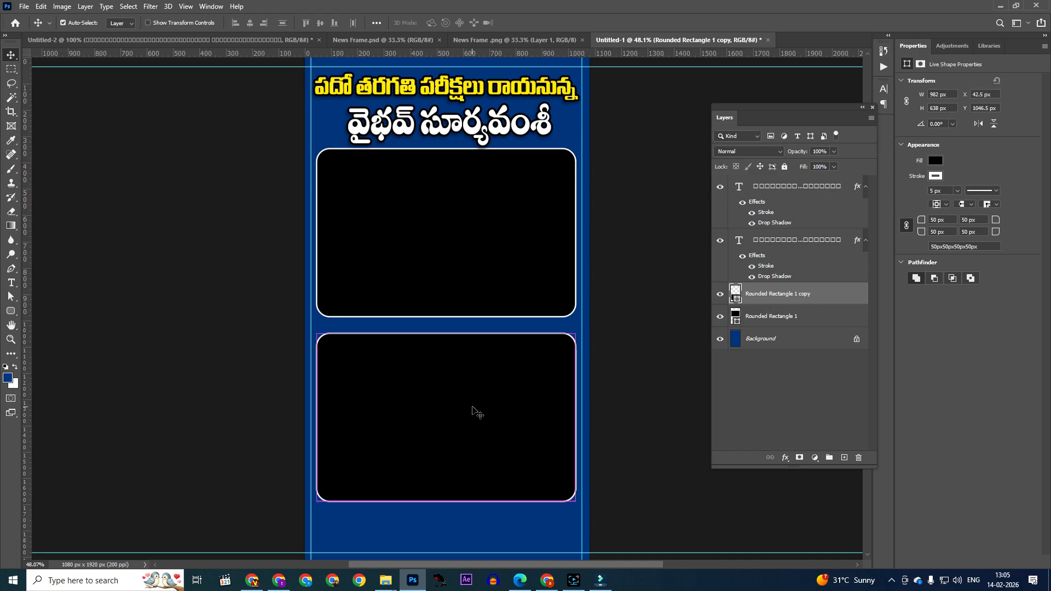
{"action": "key", "text": "ctrl+v"}
{"action": "left_click_drag", "start_coordinate": [466, 311], "coordinate": [603, 318]}
{"action": "key", "text": "ctrl+t"}
{"action": "double_click", "coordinate": [535, 399]}
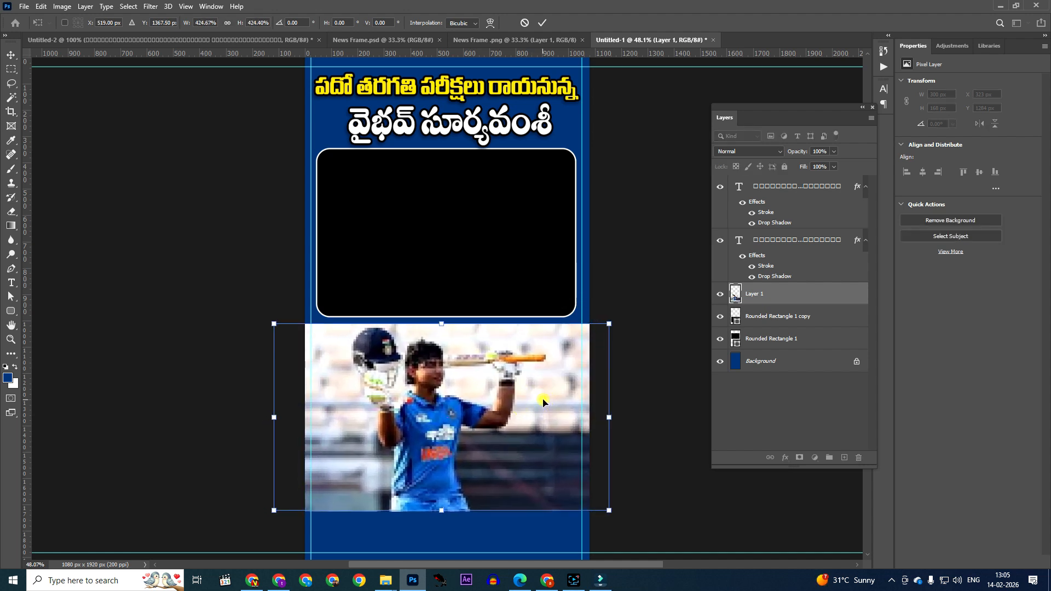
{"action": "left_click_drag", "start_coordinate": [467, 392], "coordinate": [476, 394]}
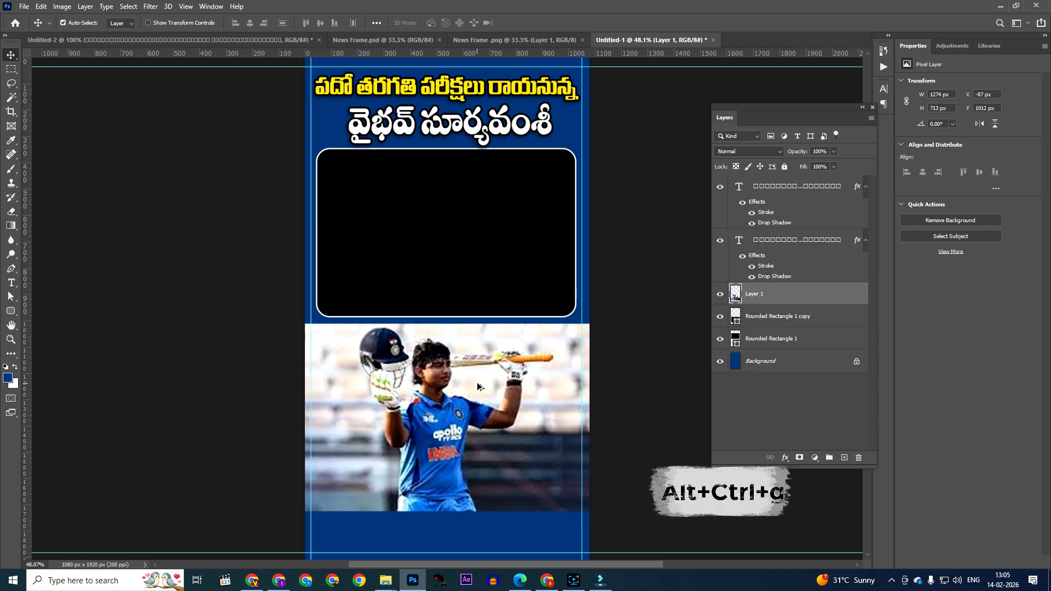
Step: Clip the photo layer to the lower rounded rectangle, check both layers and release the clipping mask
{"action": "key", "text": "ctrl+alt+g"}
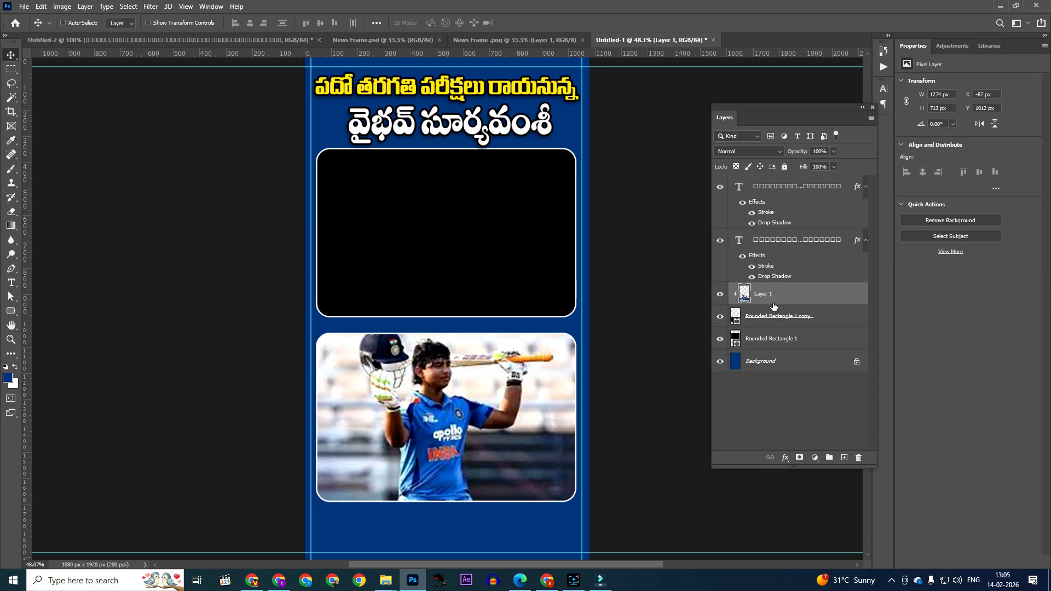
{"action": "left_click", "coordinate": [765, 321]}
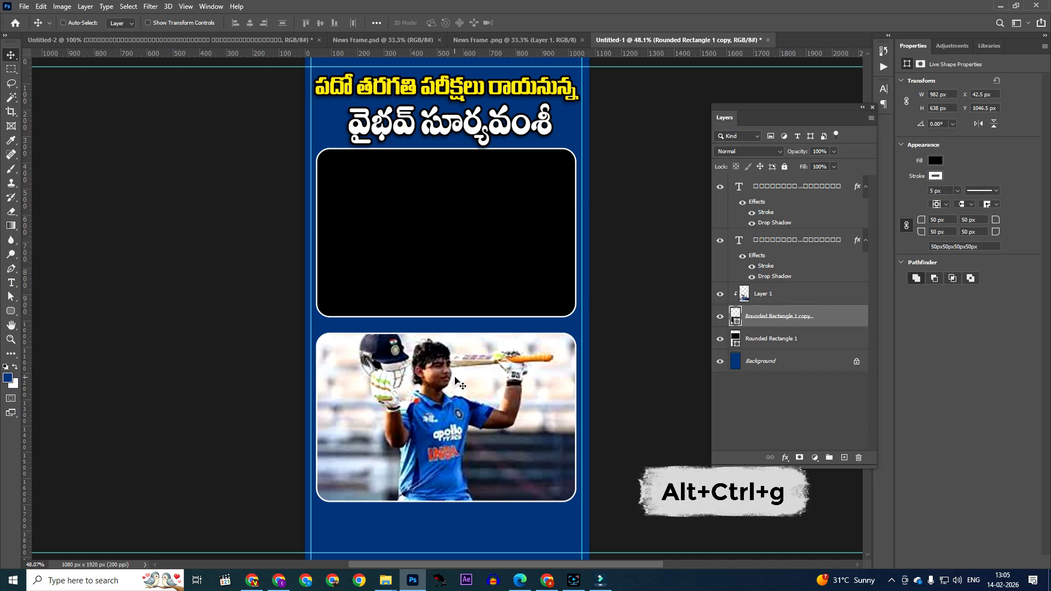
{"action": "right_click", "coordinate": [785, 295]}
{"action": "left_click", "coordinate": [783, 297]}
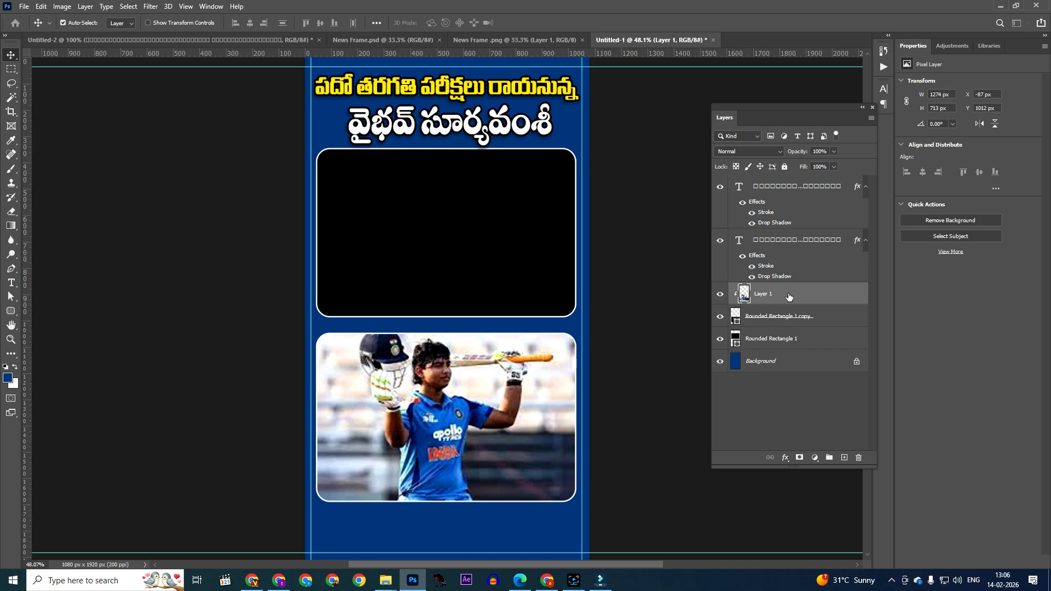
{"action": "key", "text": "ctrl+alt+g"}
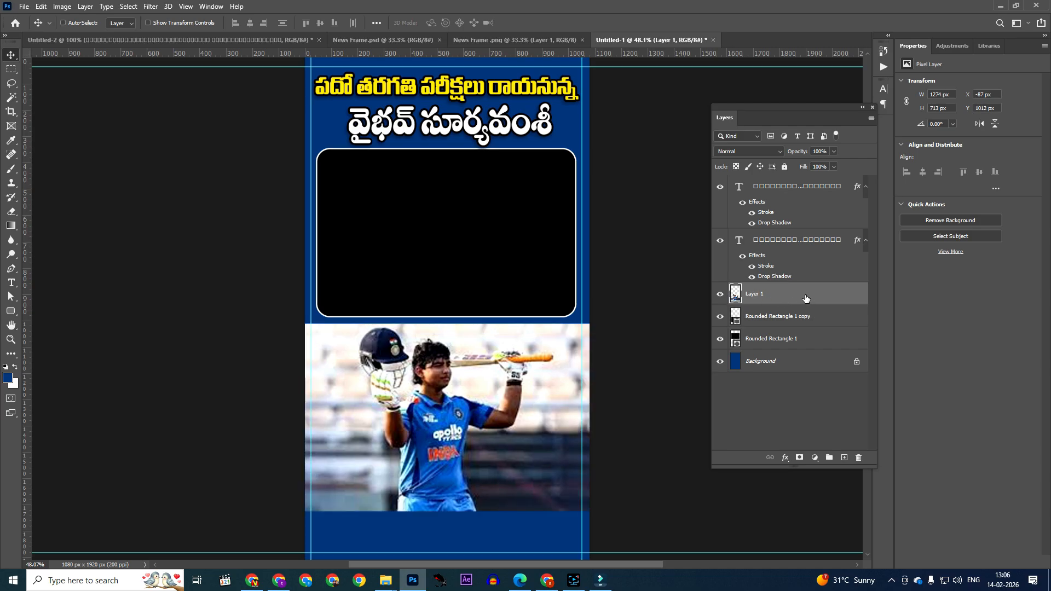
Step: Create a clipping mask that confines the Layer 1 photo to the lower rounded rectangle
{"action": "right_click", "coordinate": [806, 298]}
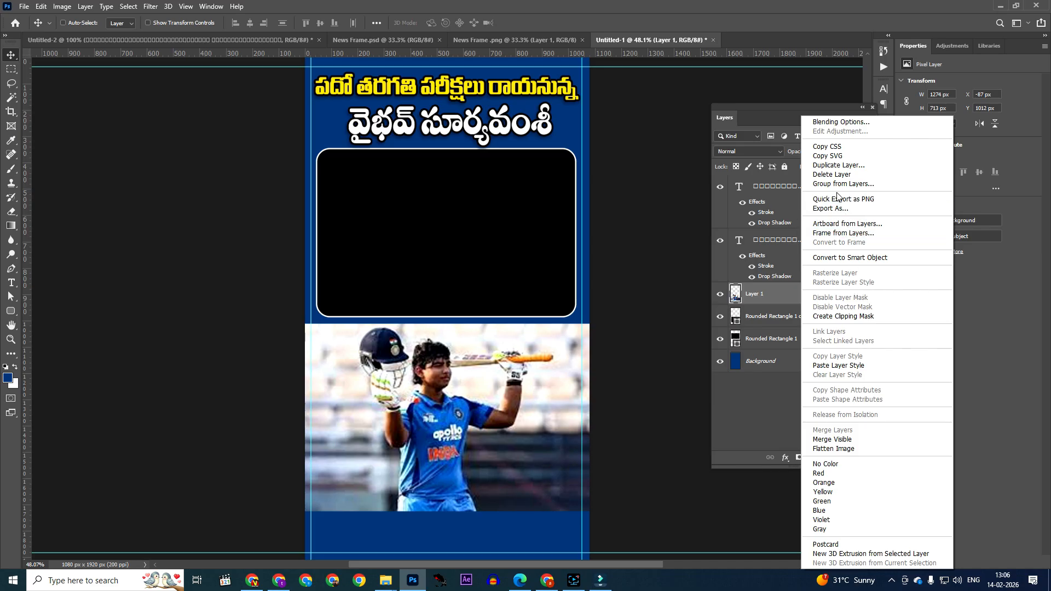
{"action": "left_click", "coordinate": [845, 317]}
{"action": "right_click", "coordinate": [445, 396]}
{"action": "left_click", "coordinate": [458, 390]}
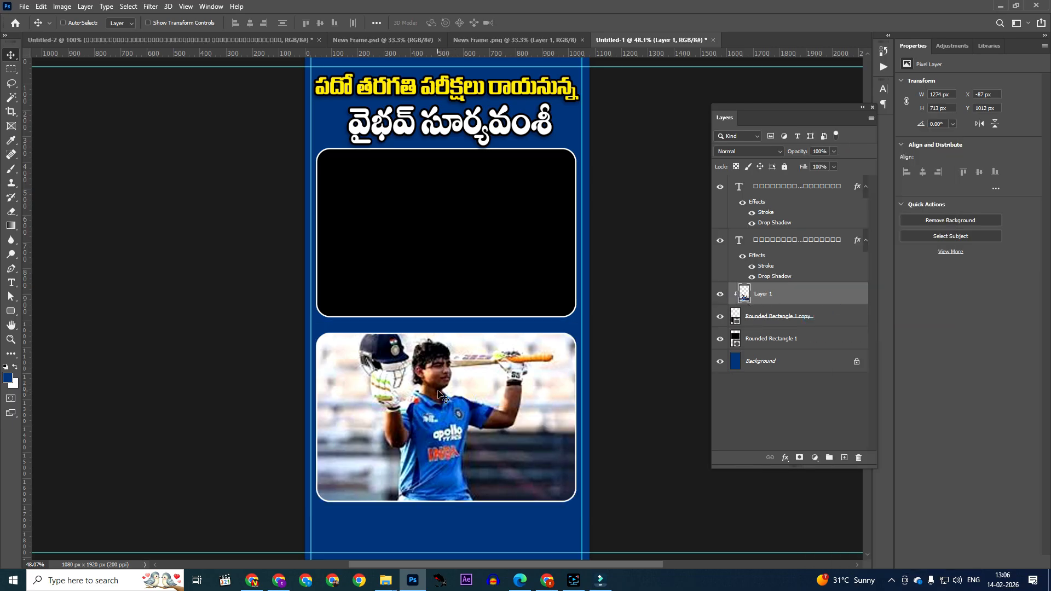
Step: Select the upper rounded rectangle layer and load its outline as a selection
{"action": "right_click", "coordinate": [404, 199]}
{"action": "left_click", "coordinate": [420, 203]}
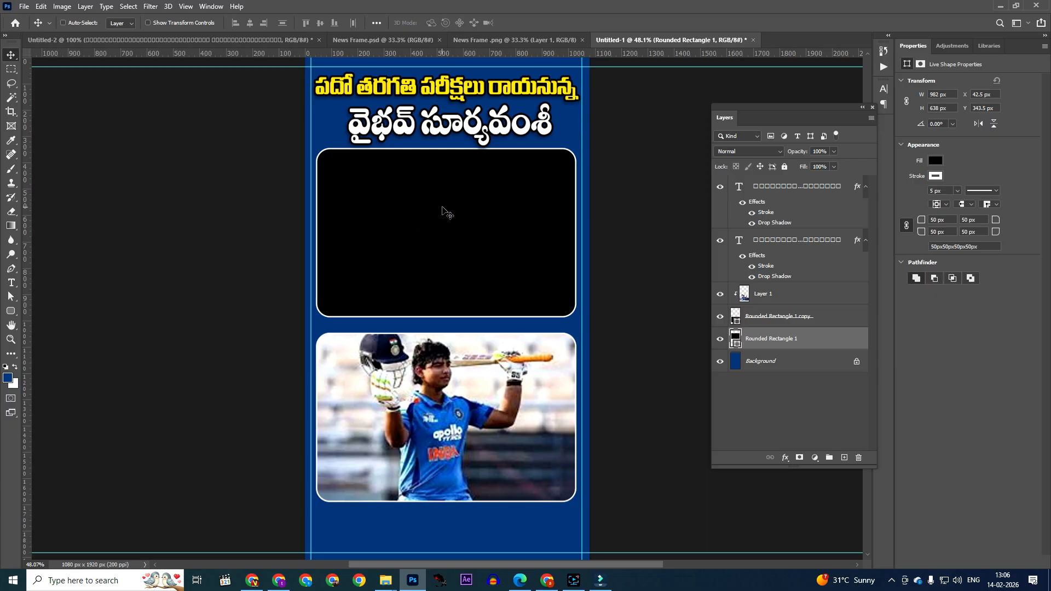
{"action": "right_click", "coordinate": [443, 208]}
{"action": "left_click", "coordinate": [465, 214]}
{"action": "right_click", "coordinate": [414, 189]}
{"action": "left_click", "coordinate": [434, 193]}
{"action": "key", "text": "ctrl"}
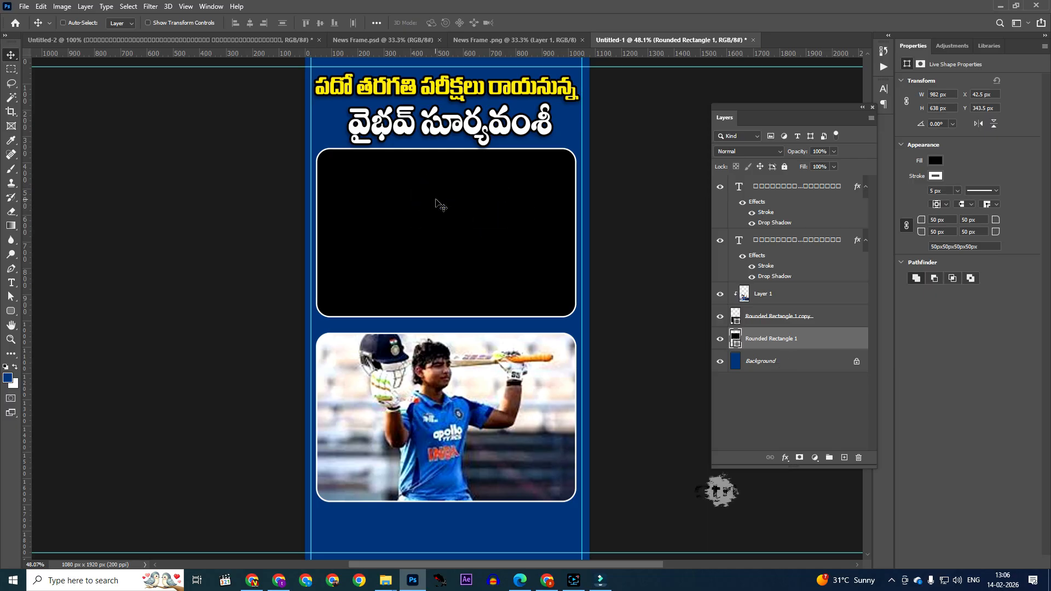
{"action": "left_click", "coordinate": [736, 339], "text": "ctrl"}
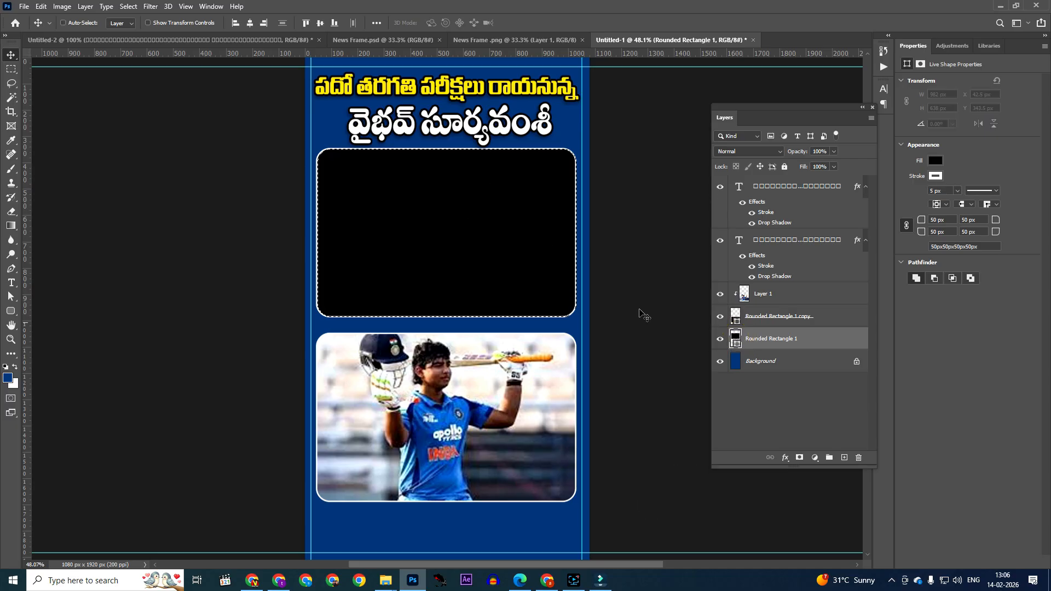
Step: Add a layer mask to the Background from the selection and invert it to cut out the upper rectangle's area
{"action": "left_click", "coordinate": [773, 361]}
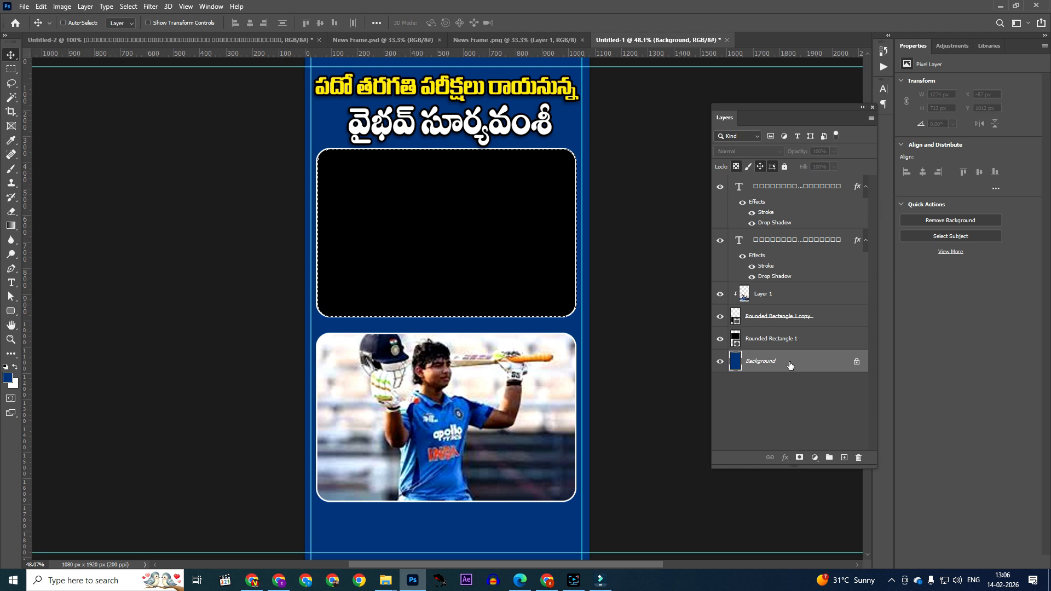
{"action": "left_click", "coordinate": [800, 458]}
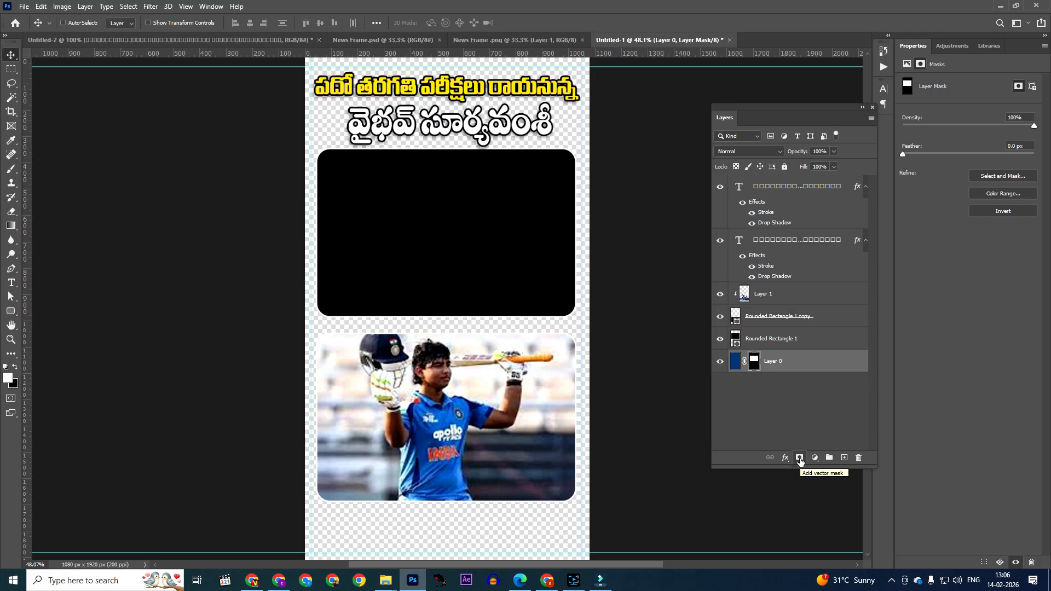
{"action": "key", "text": "ctrl+i"}
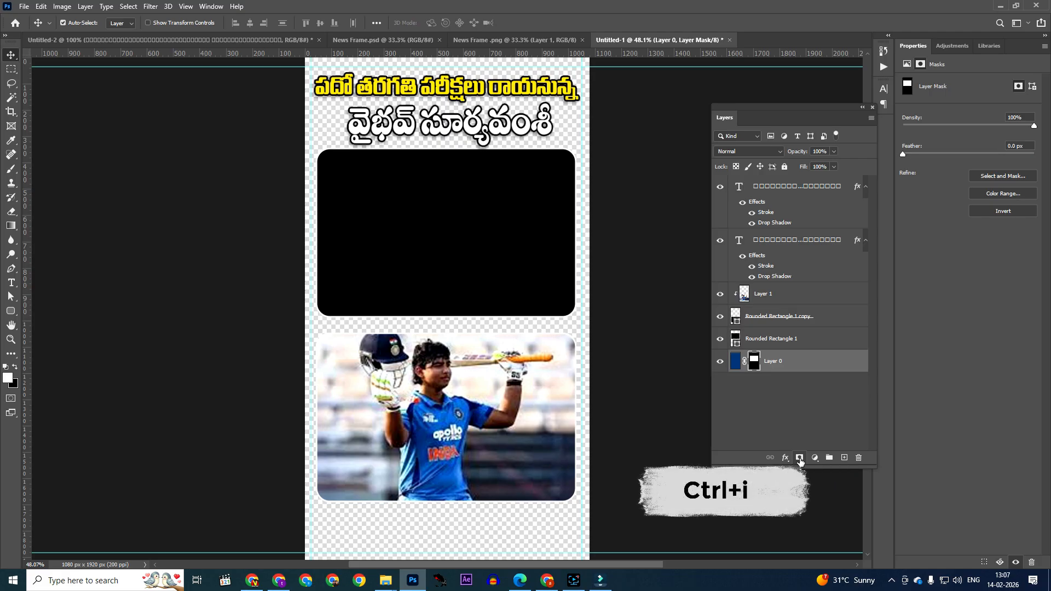
Step: Set the upper rounded rectangle's fill to No Color, keeping its 5 px white stroke around the transparent window
{"action": "right_click", "coordinate": [496, 213]}
{"action": "left_click", "coordinate": [515, 217]}
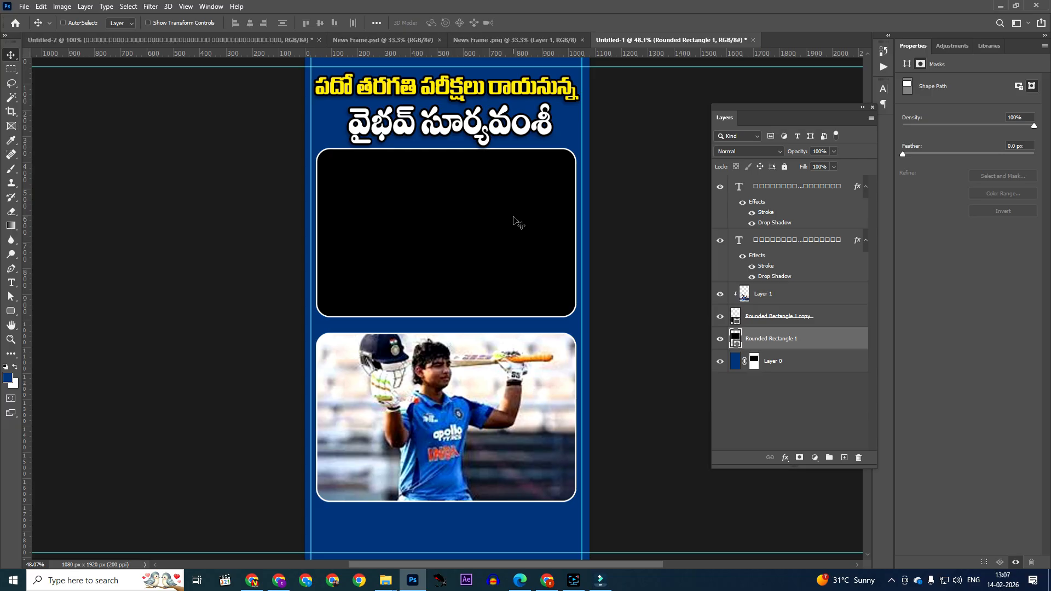
{"action": "left_click", "coordinate": [10, 314]}
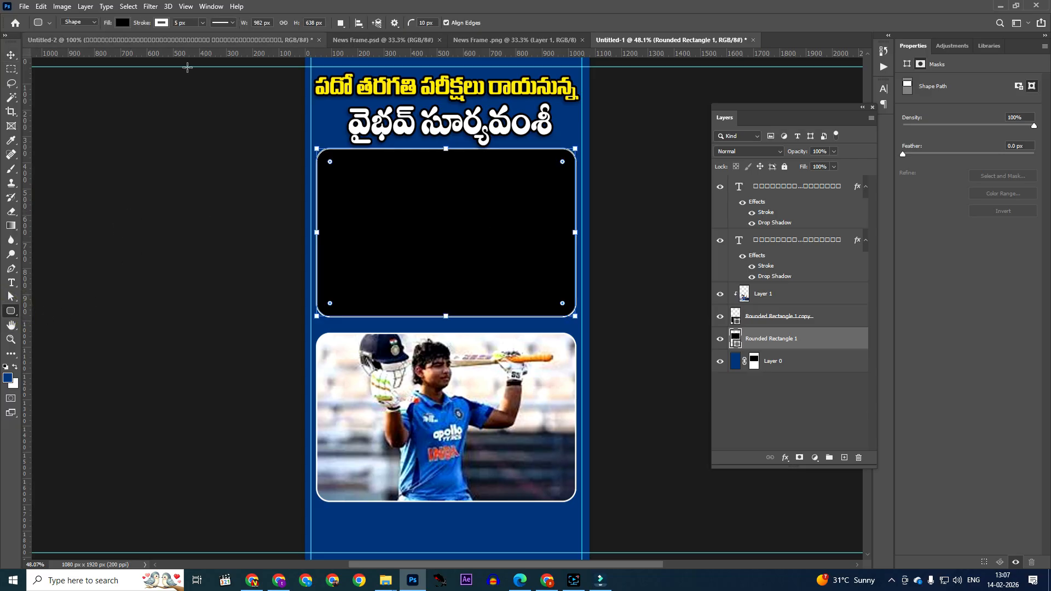
{"action": "left_click", "coordinate": [121, 24]}
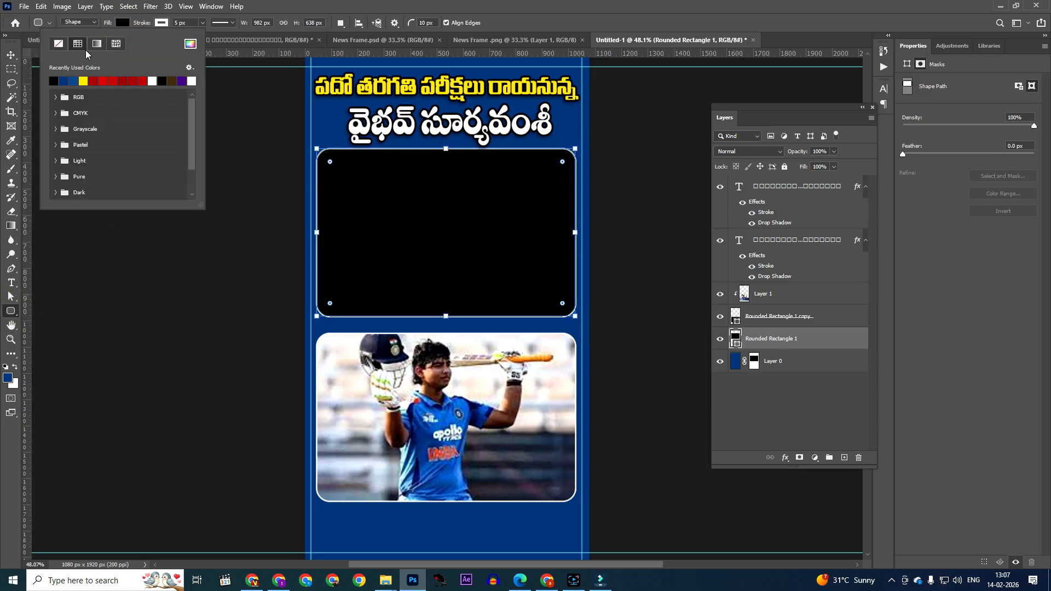
{"action": "left_click", "coordinate": [57, 45]}
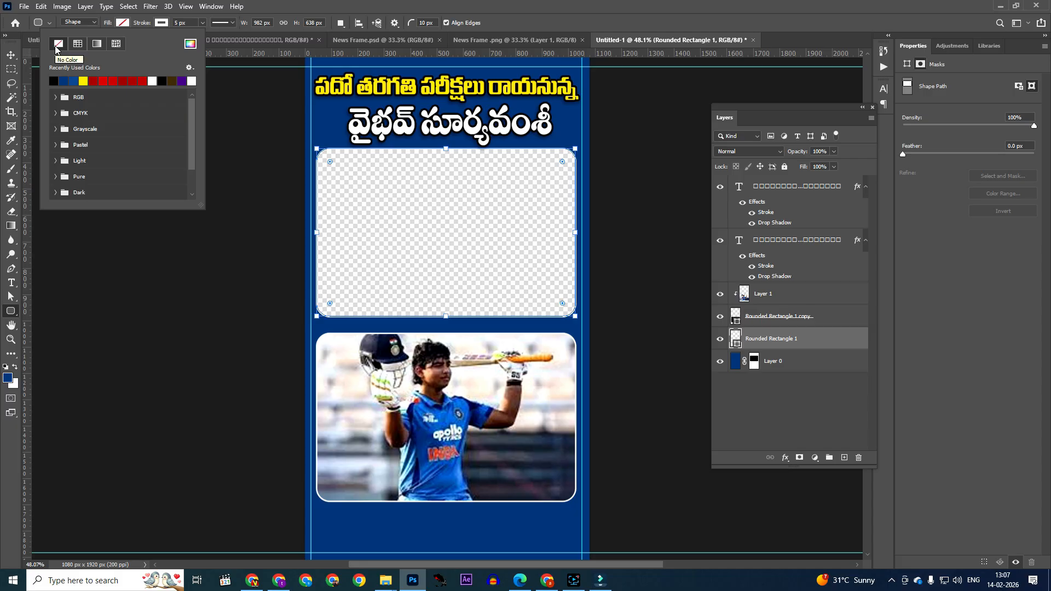
{"action": "left_click", "coordinate": [397, 94]}
{"action": "key", "text": "v"}
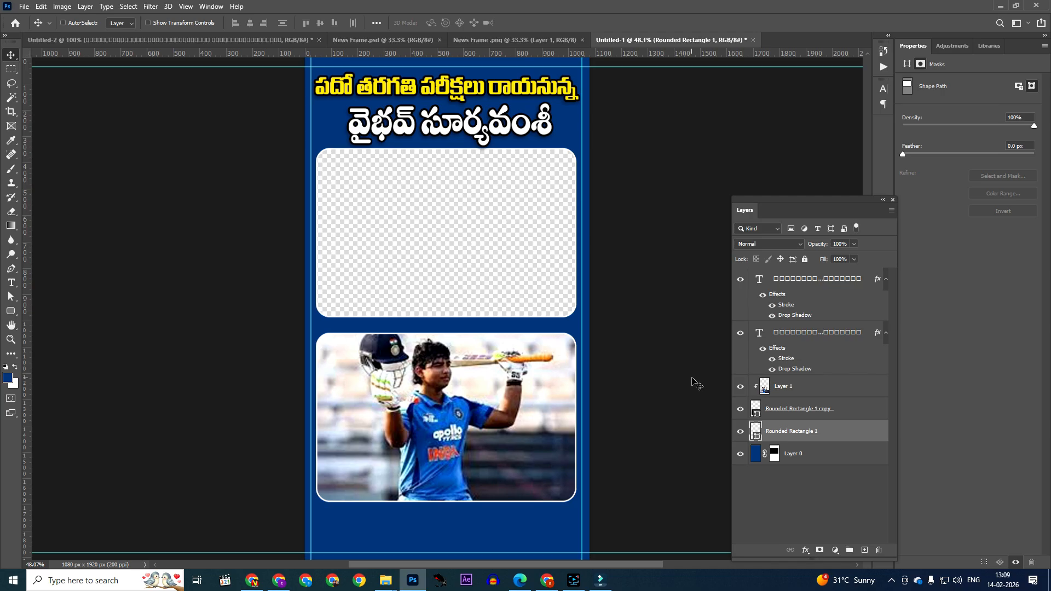
Step: Prepare to save the document as news frame 2 in PNG format on Local Disk (D:), and cancel the save
{"action": "key", "text": "ctrl+s"}
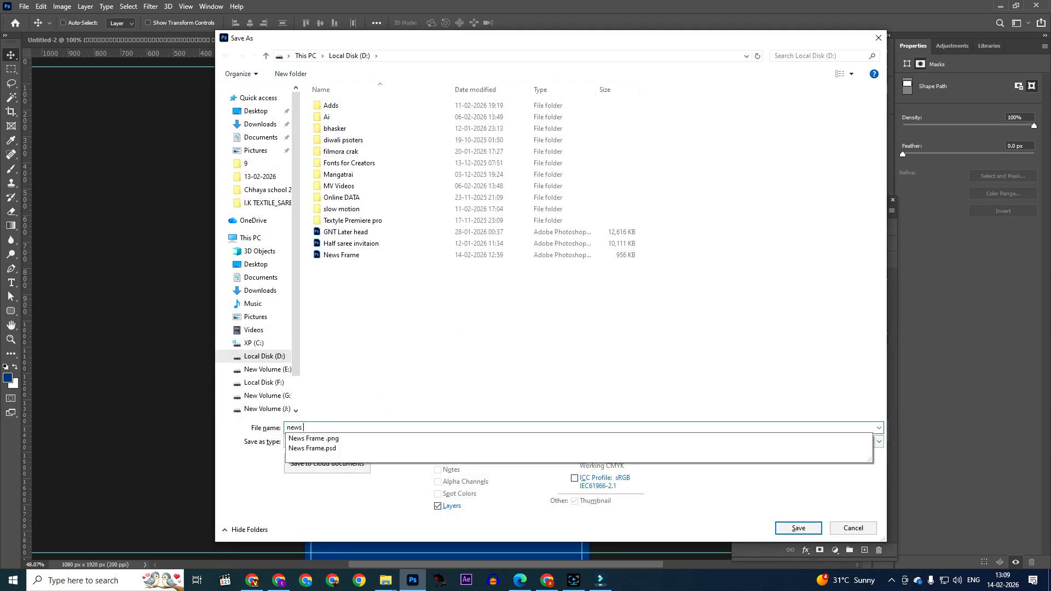
{"action": "type", "text": "ame 2"}
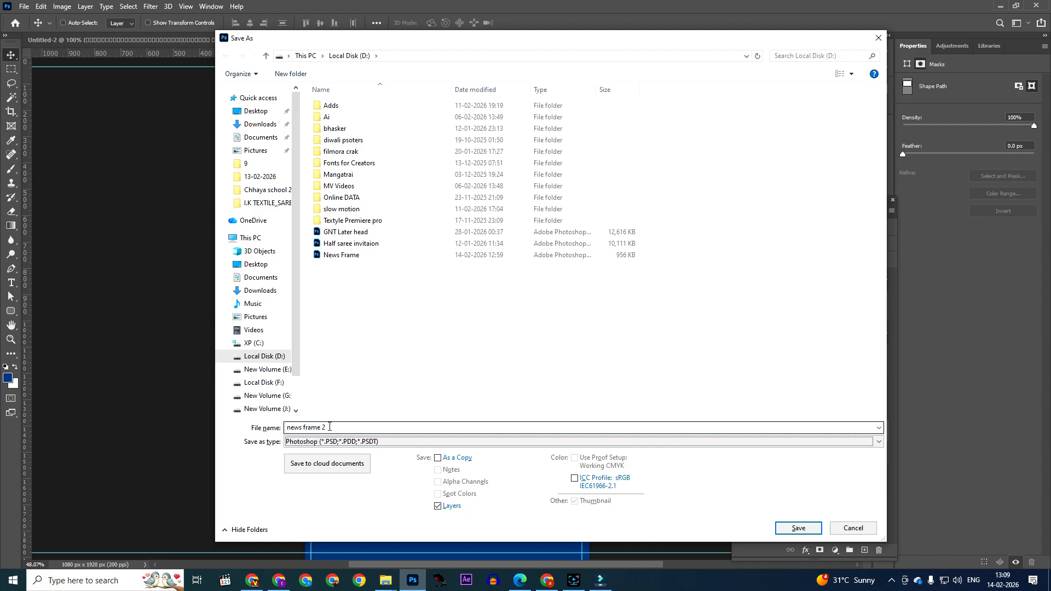
{"action": "left_click", "coordinate": [362, 442]}
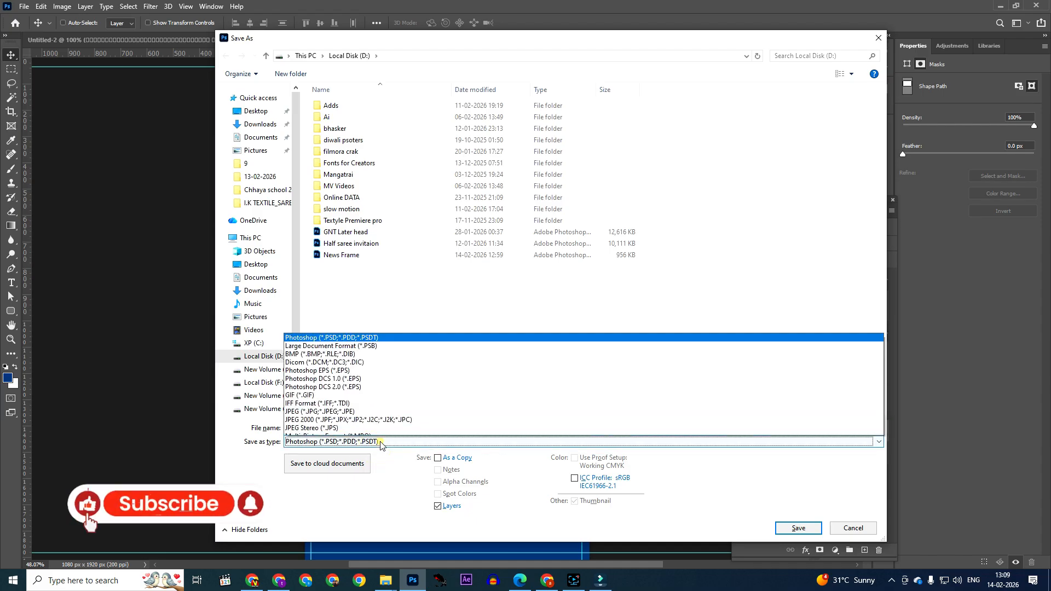
{"action": "left_click", "coordinate": [321, 399]}
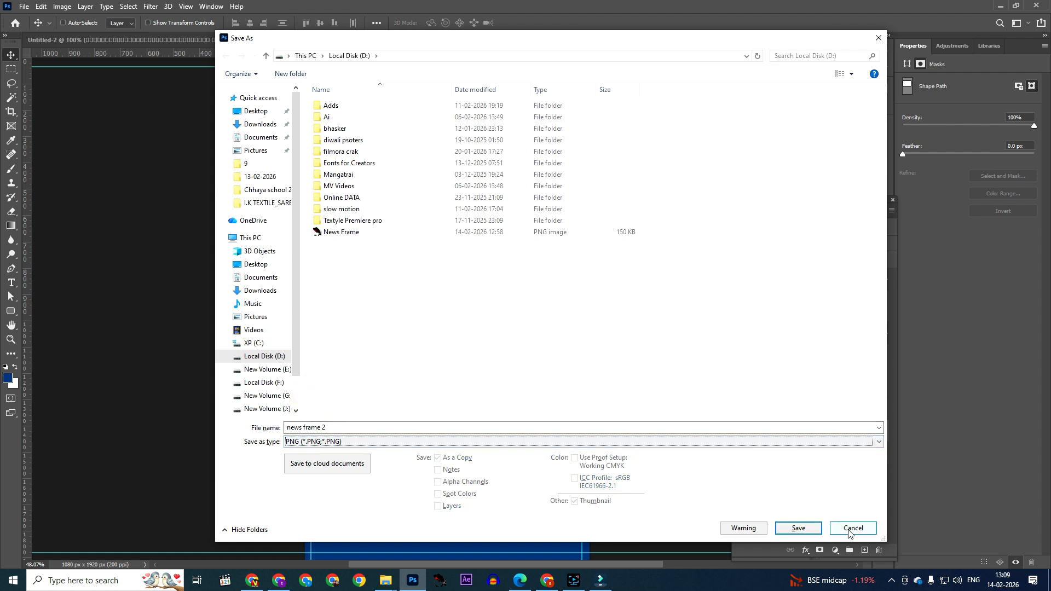
{"action": "left_click", "coordinate": [851, 528]}
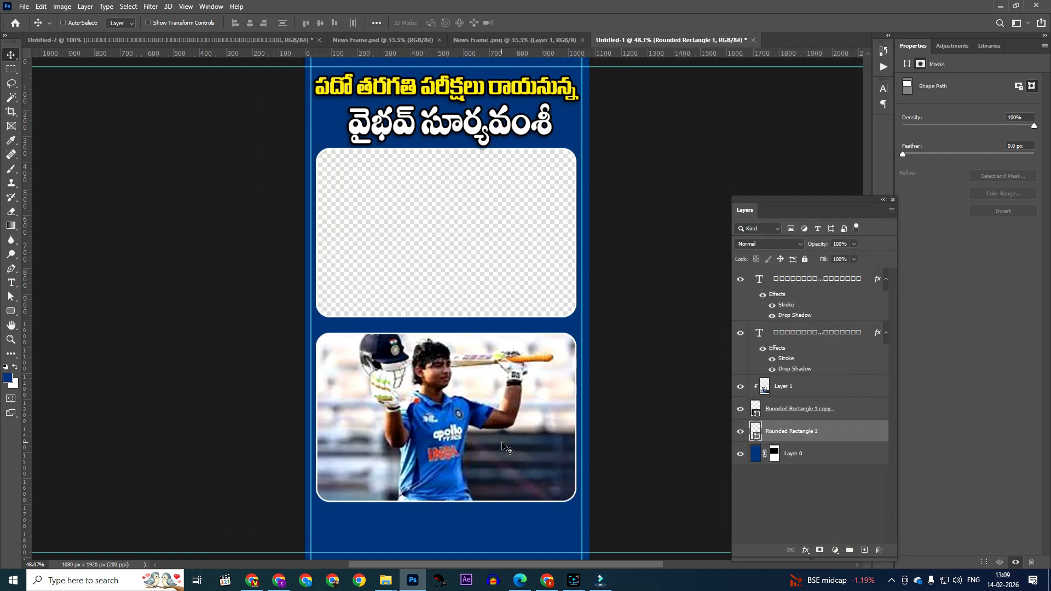